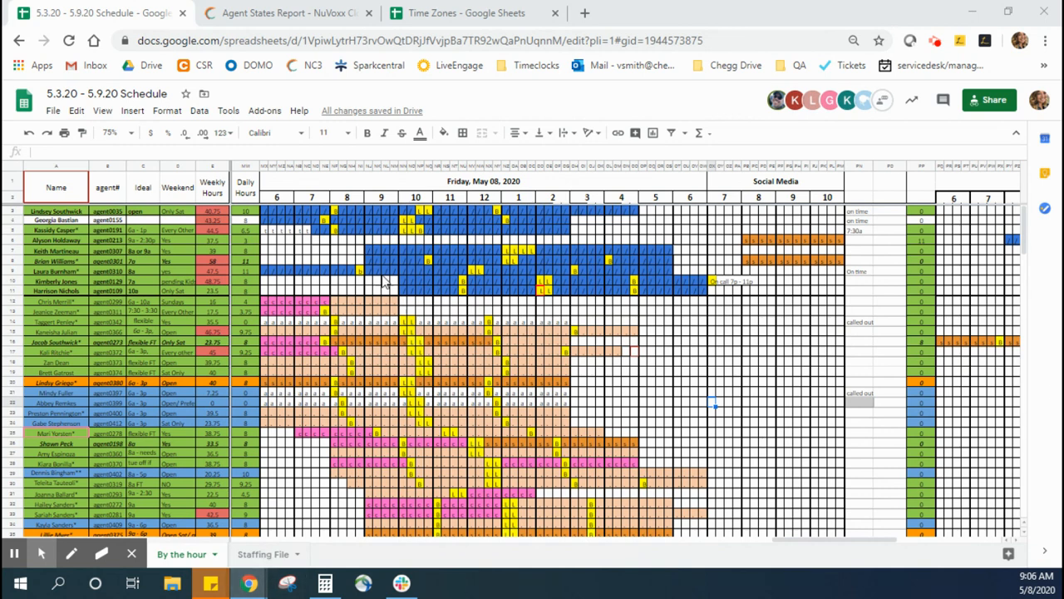
Step: Look up the agent number of the 6a - 10a agent in the Friday, May 08 schedule
left_click(108, 301)
left_click(57, 302)
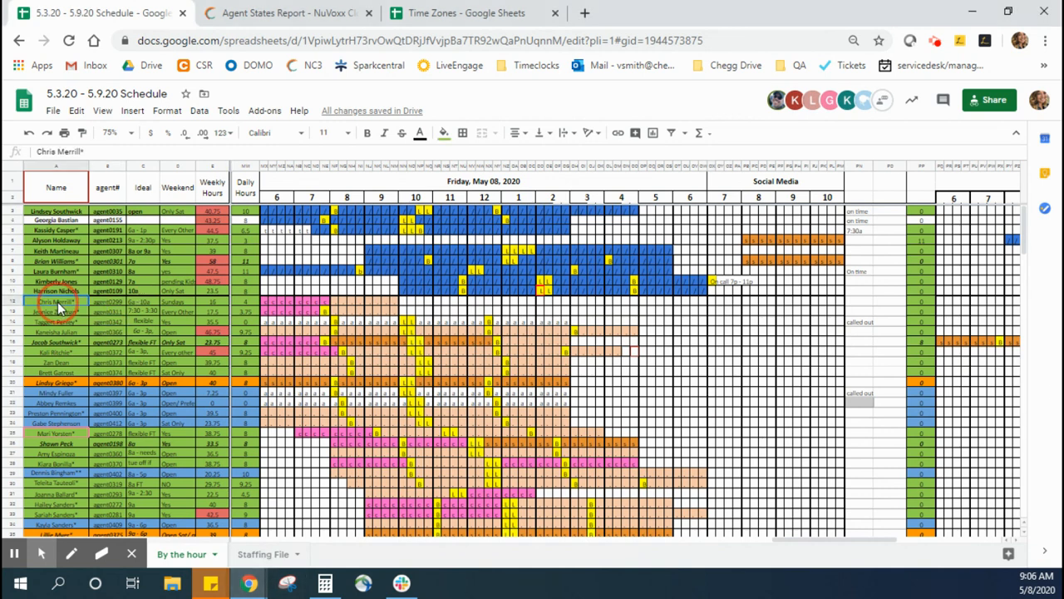
left_click_drag(113, 303, 124, 303)
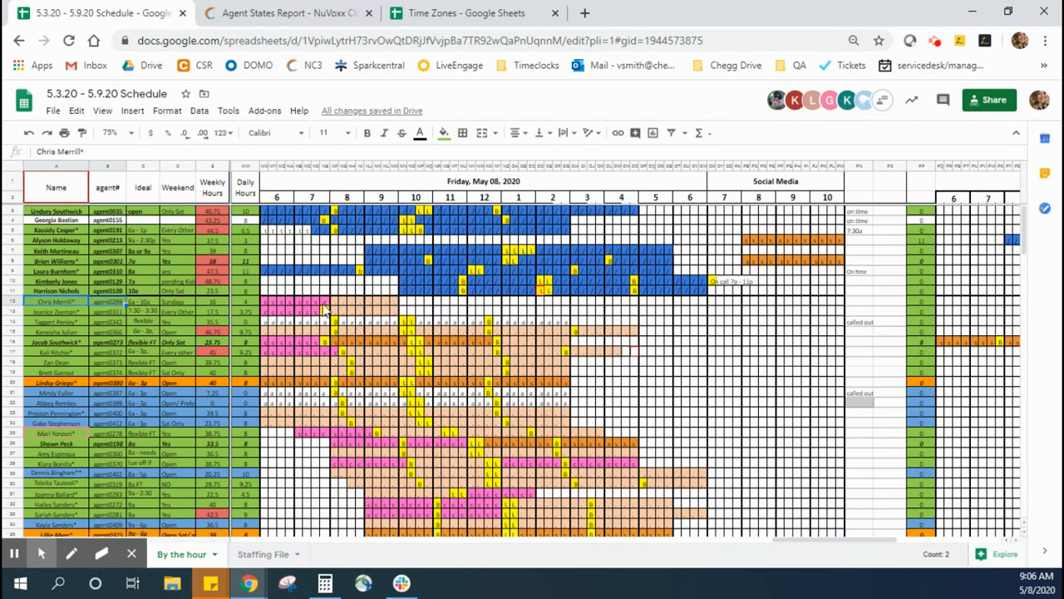
left_click(114, 303)
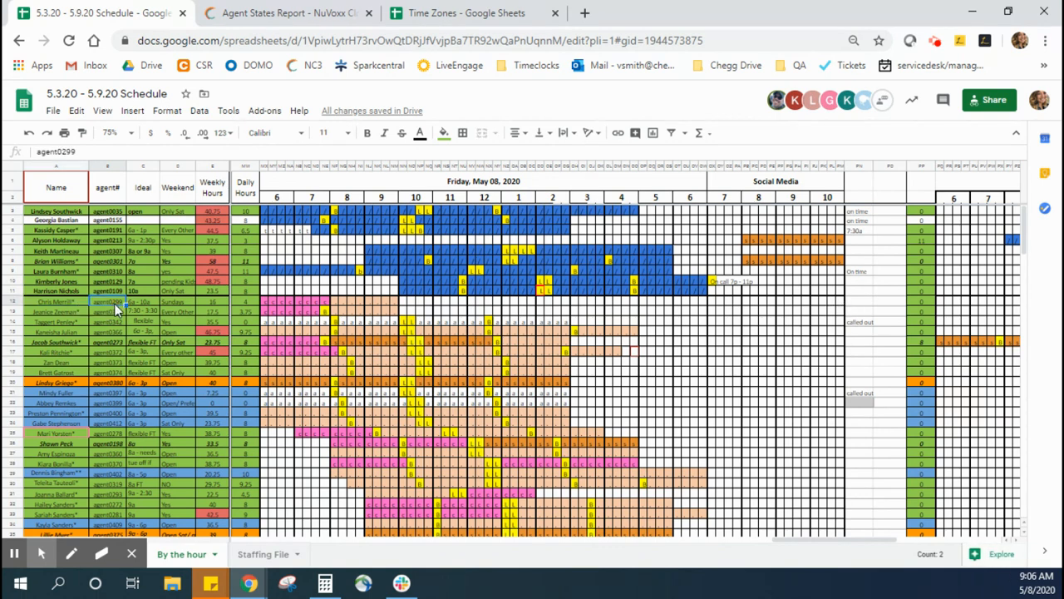
Step: Switch to the NC3 portal and open the Agent States report
left_click(277, 12)
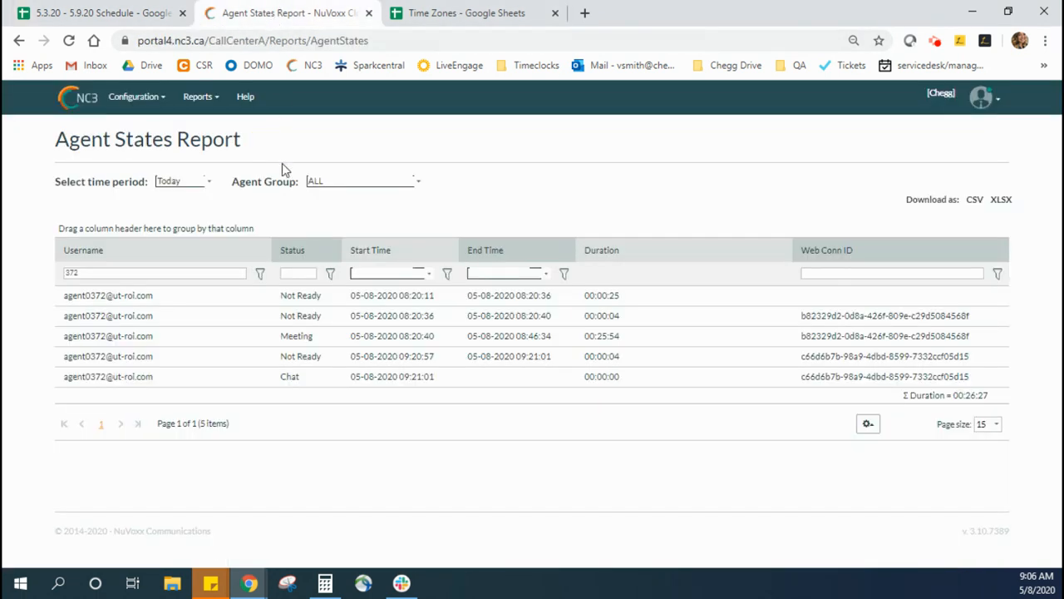
left_click(201, 97)
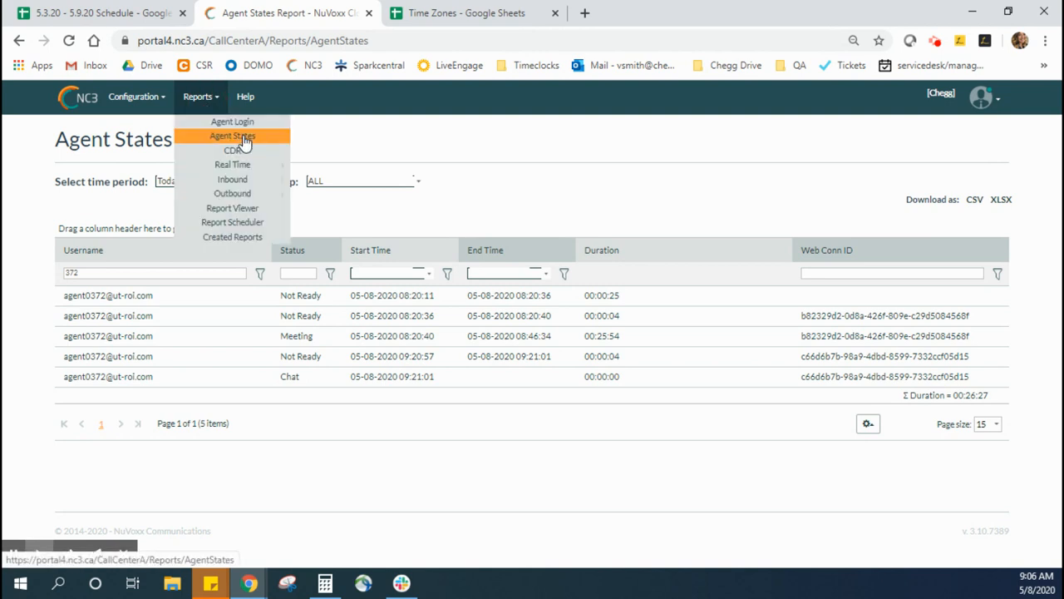
left_click(243, 143)
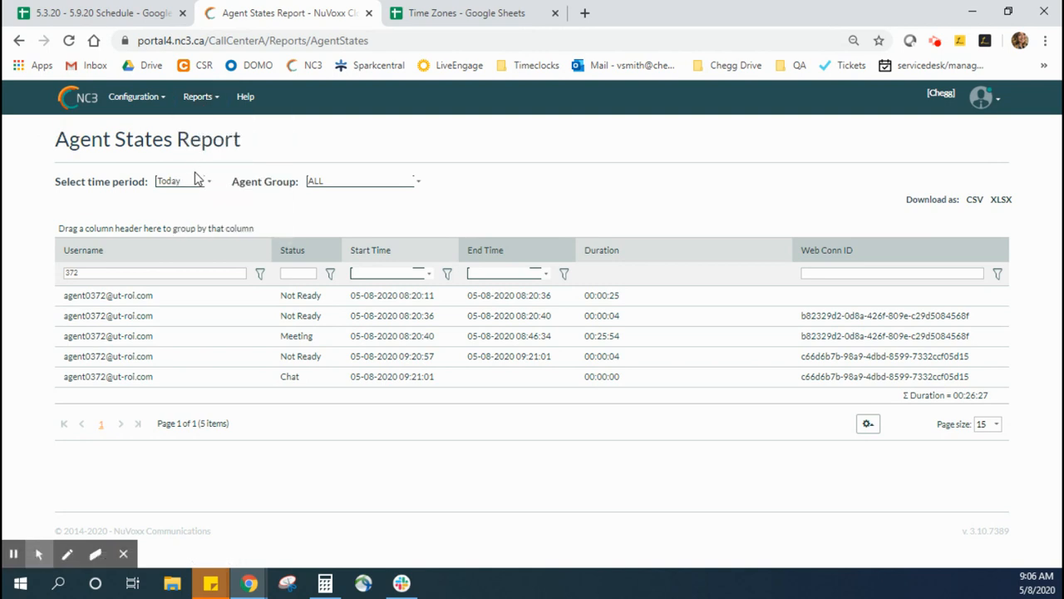
Step: Review the report's time period and agent group choices, keeping Today and ALL
left_click(210, 189)
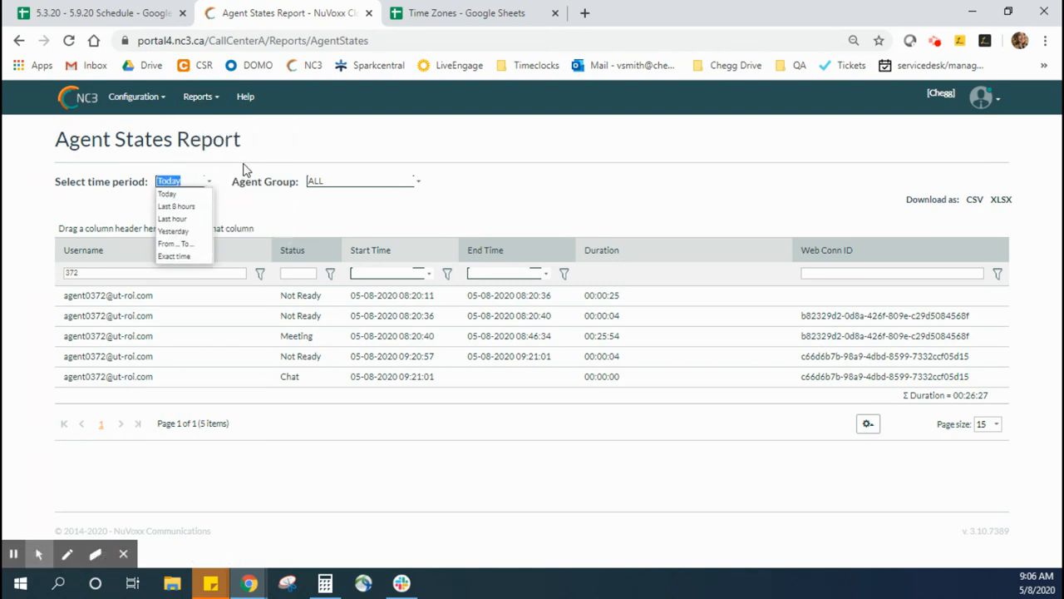
left_click(246, 165)
left_click(208, 181)
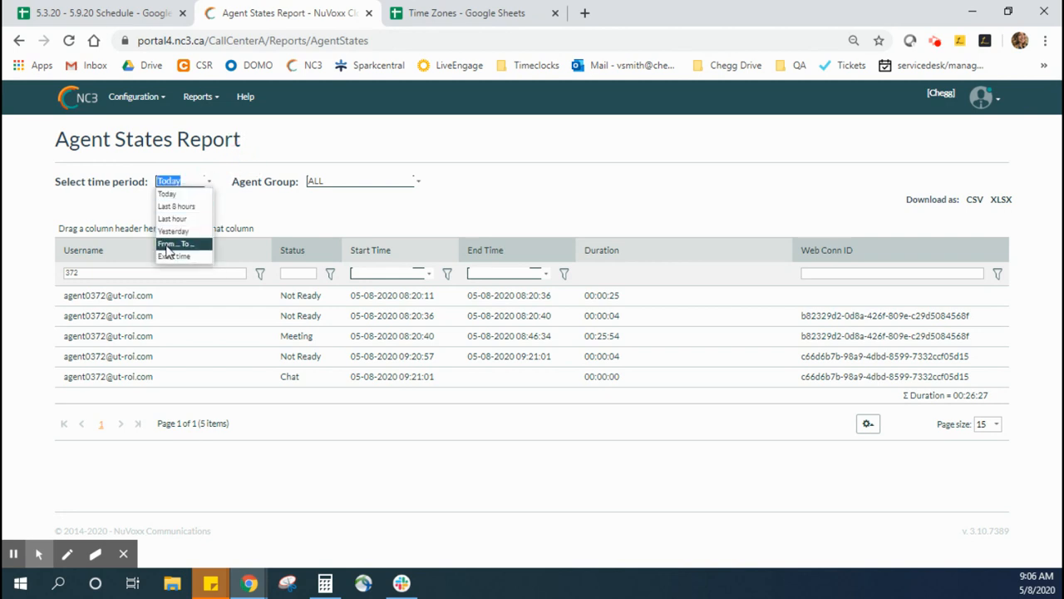
left_click(314, 219)
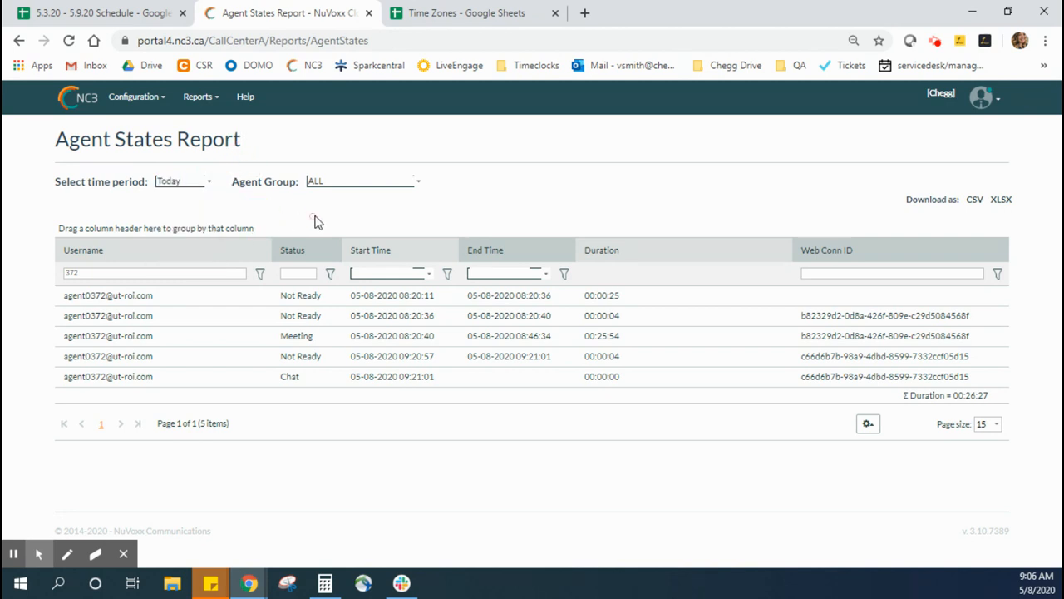
left_click(419, 183)
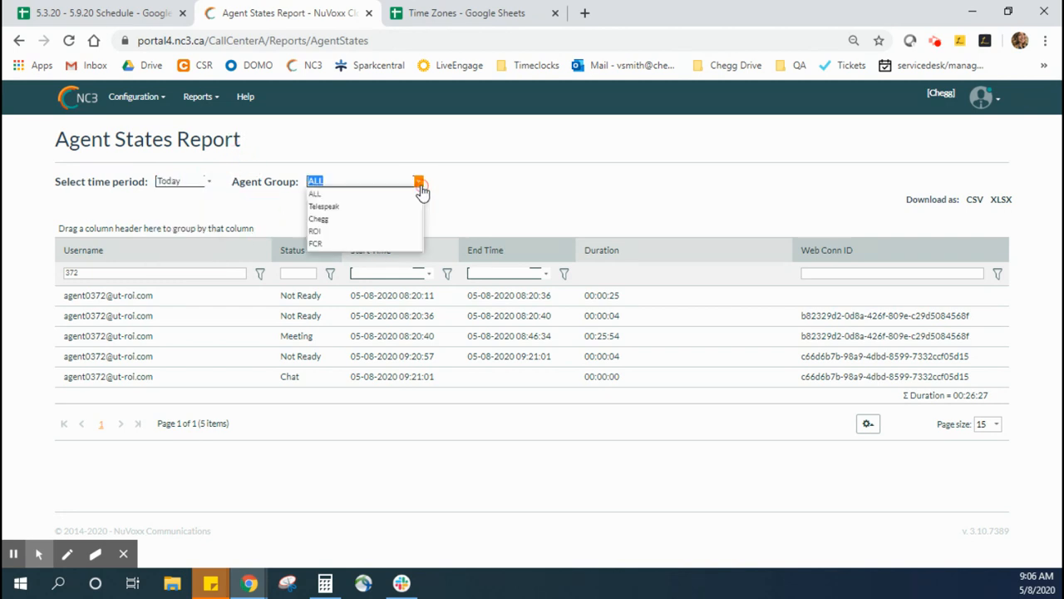
left_click(316, 194)
Step: Filter the report's usernames to those containing 299
left_click(261, 273)
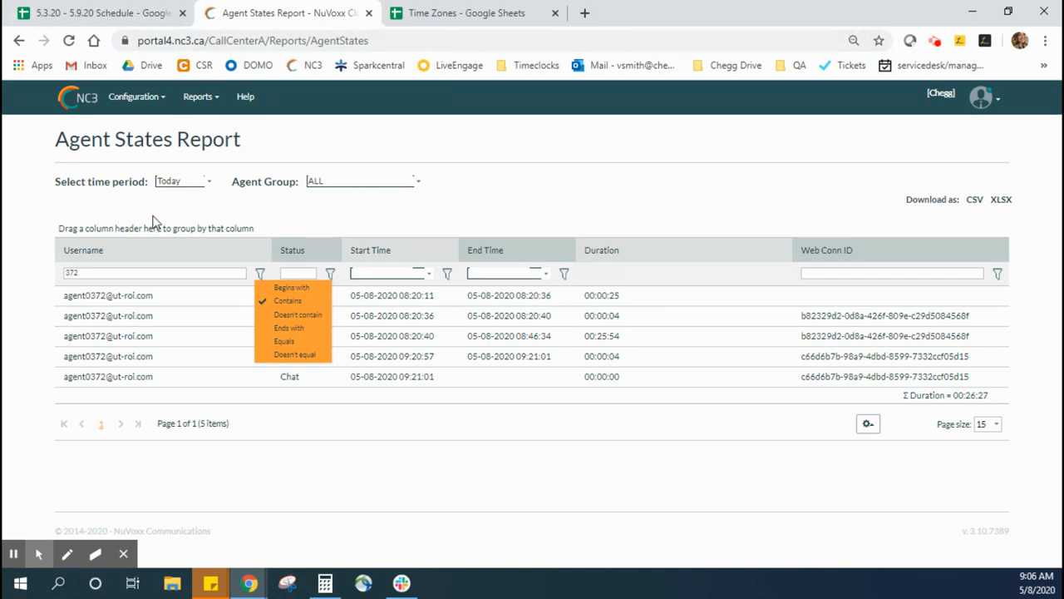
double_click(138, 272)
type("299")
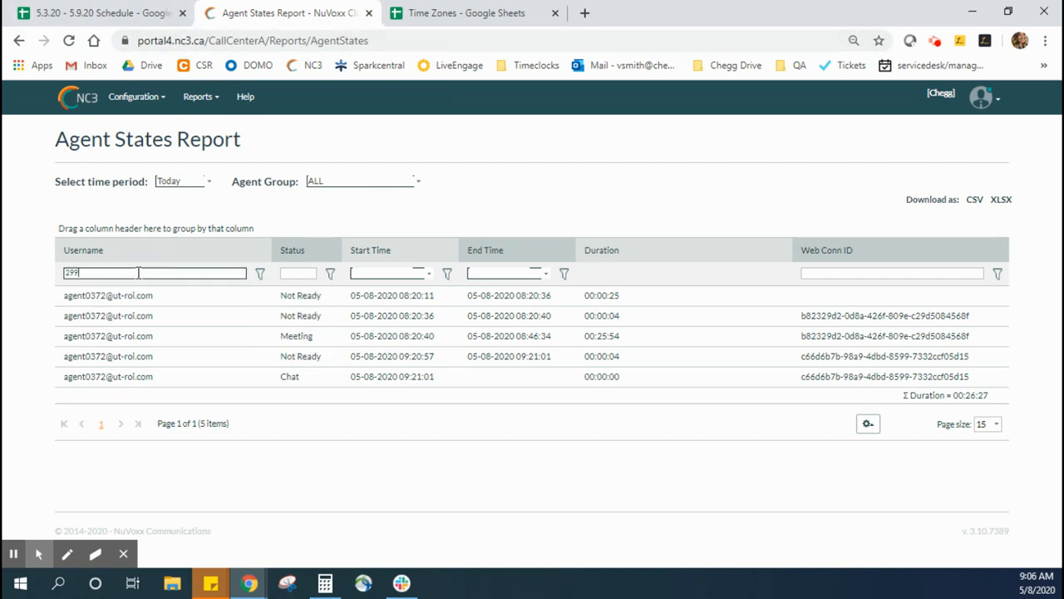
key("Return")
Step: Compare agent 299's scheduled shift with the first Not Ready, the longest Chat and the first Ready entries in the Agent States report
left_click(99, 13)
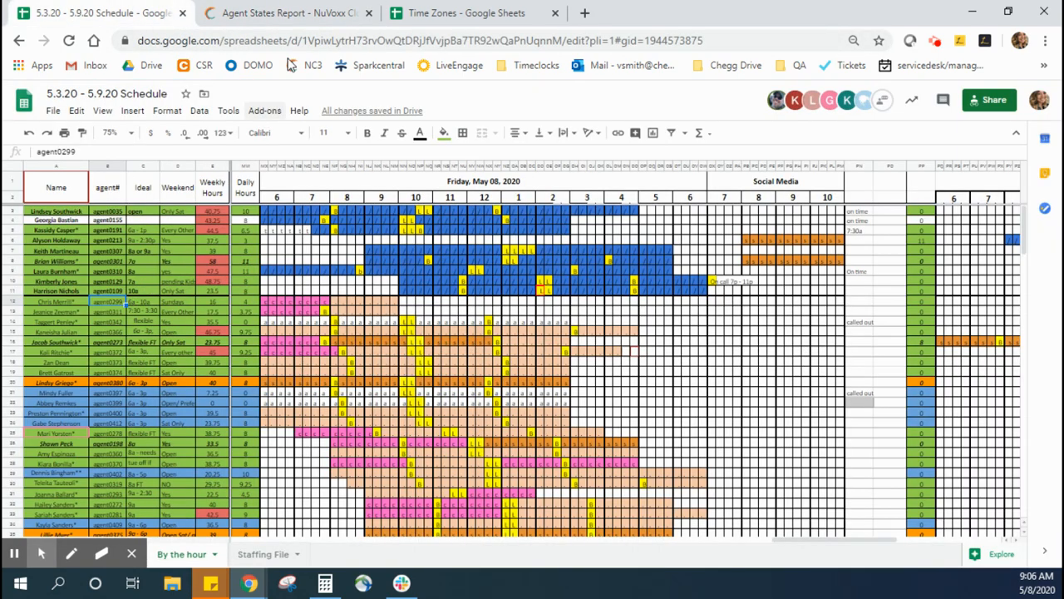
left_click(283, 13)
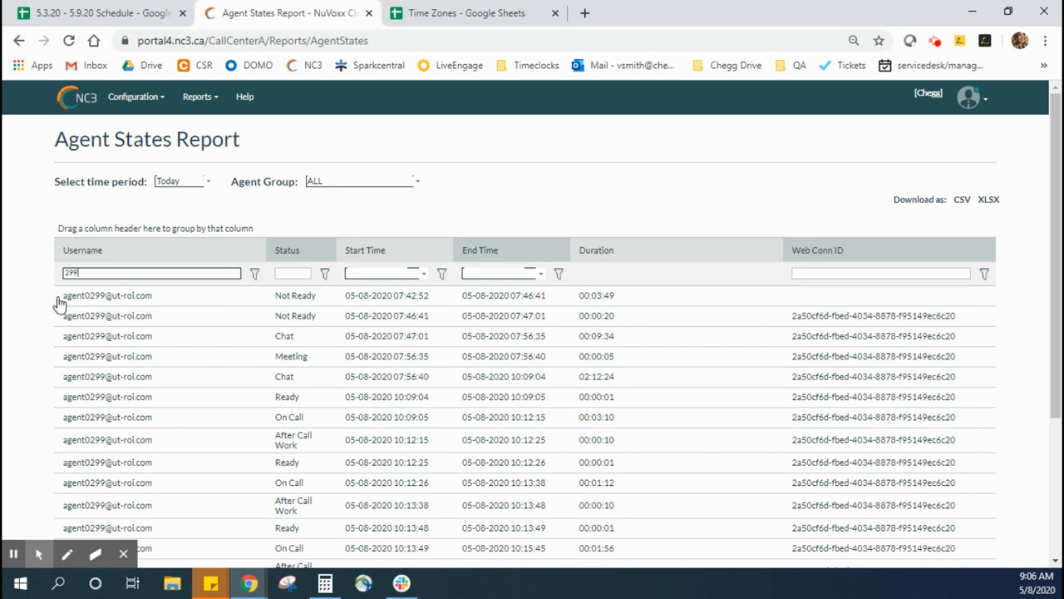
left_click_drag(56, 299, 625, 300)
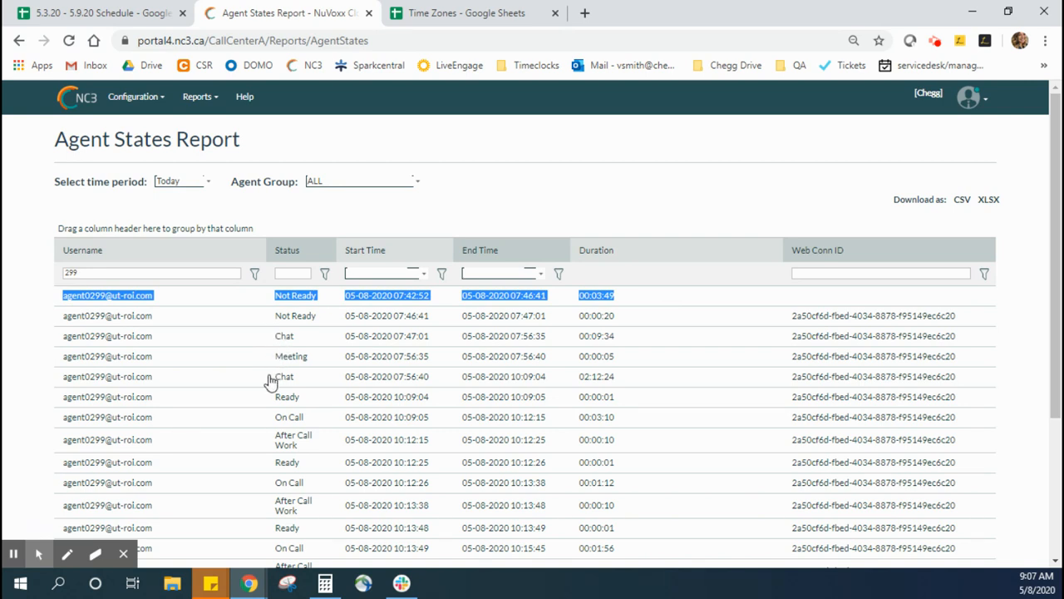
left_click_drag(268, 378, 657, 387)
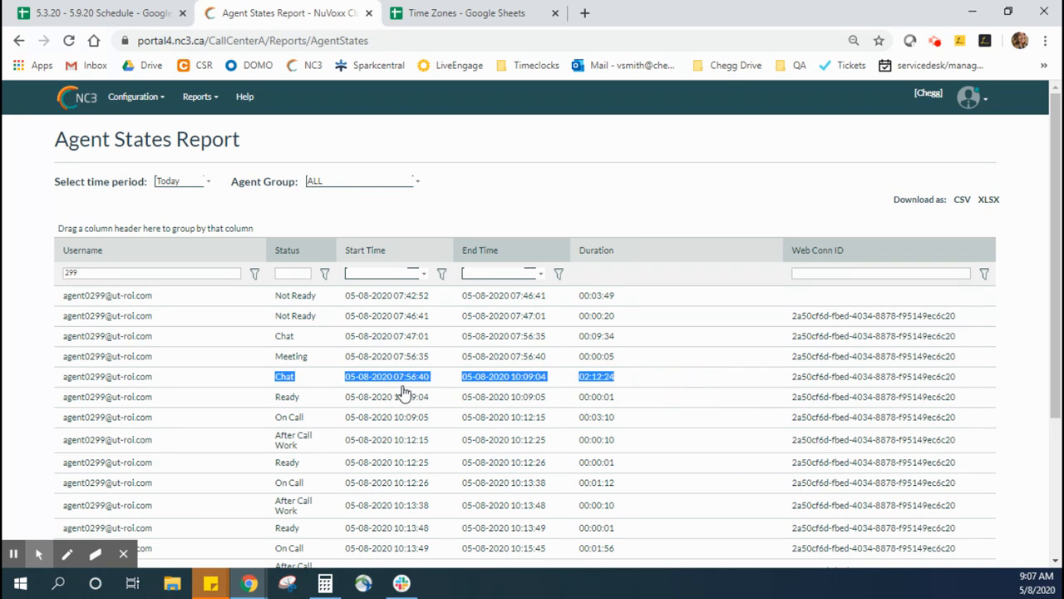
left_click_drag(331, 405, 613, 399)
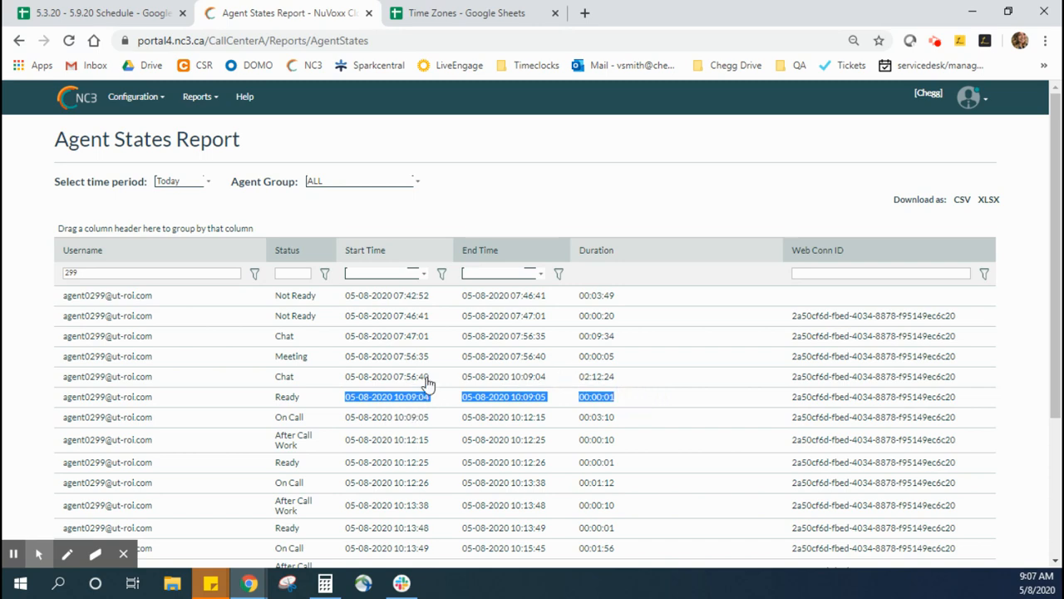
Step: Record "on time" as agent 299's attendance note beside the Friday shifts in the Google Sheets schedule
left_click(137, 10)
left_click(859, 304)
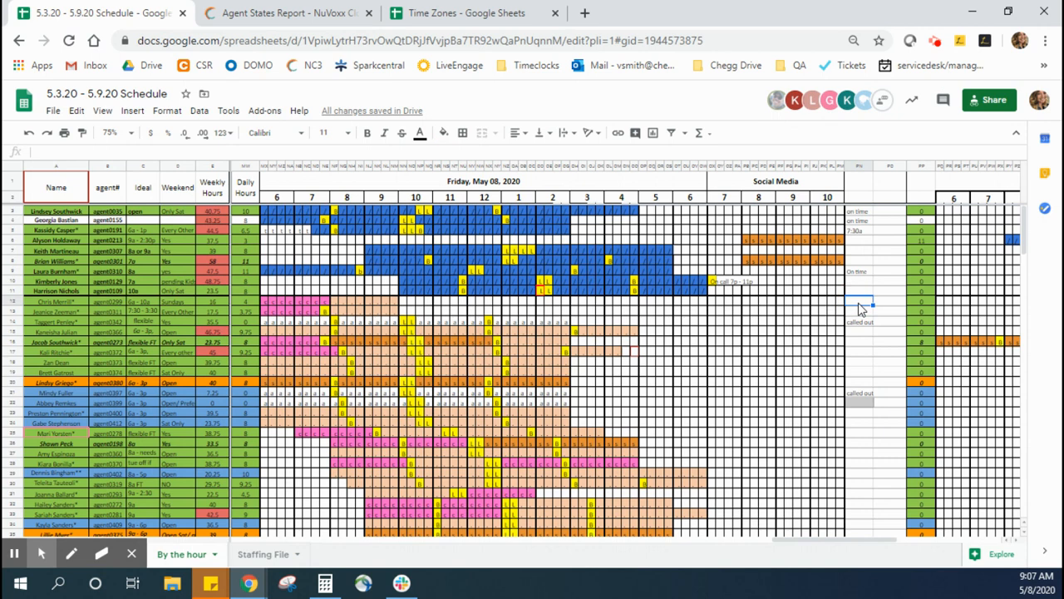
type("on time")
key("Return")
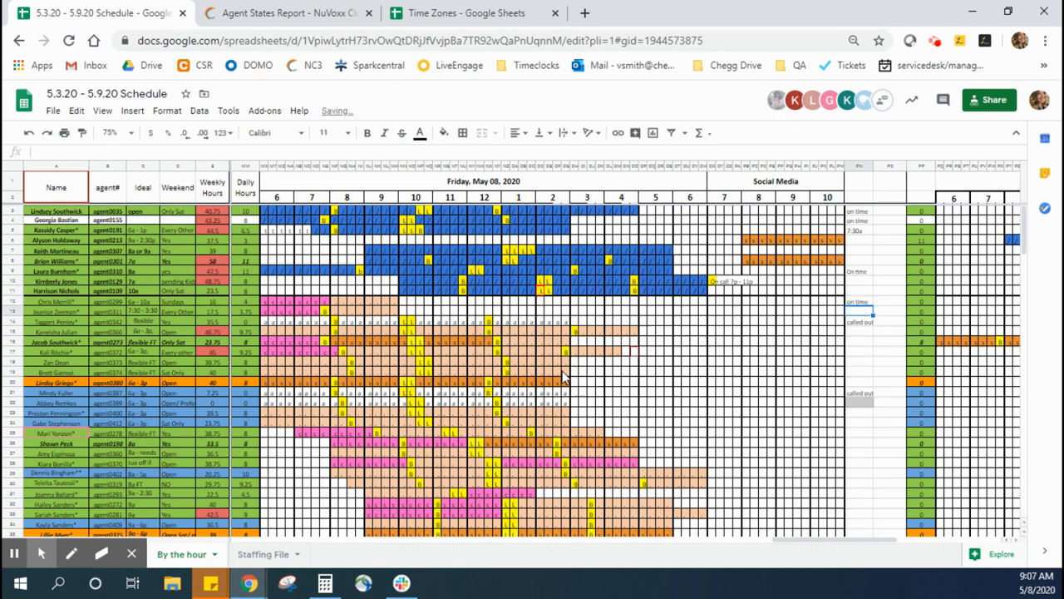
Step: Take the next agent's number from the schedule and filter the Agent States report's usernames by 311 in NC3
left_click(104, 312)
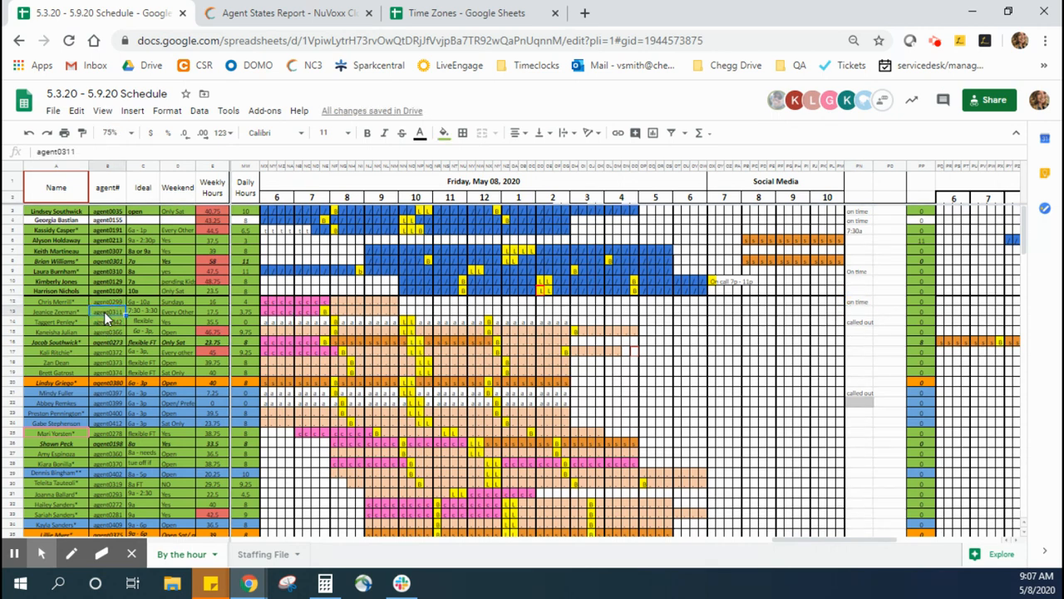
left_click(291, 10)
double_click(180, 273)
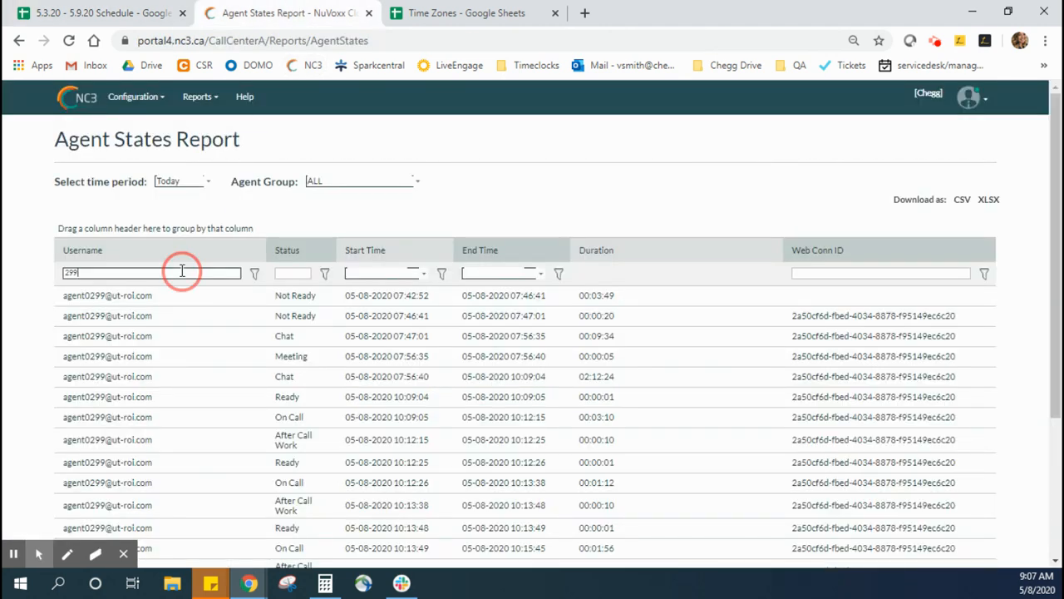
type("311")
key("Return")
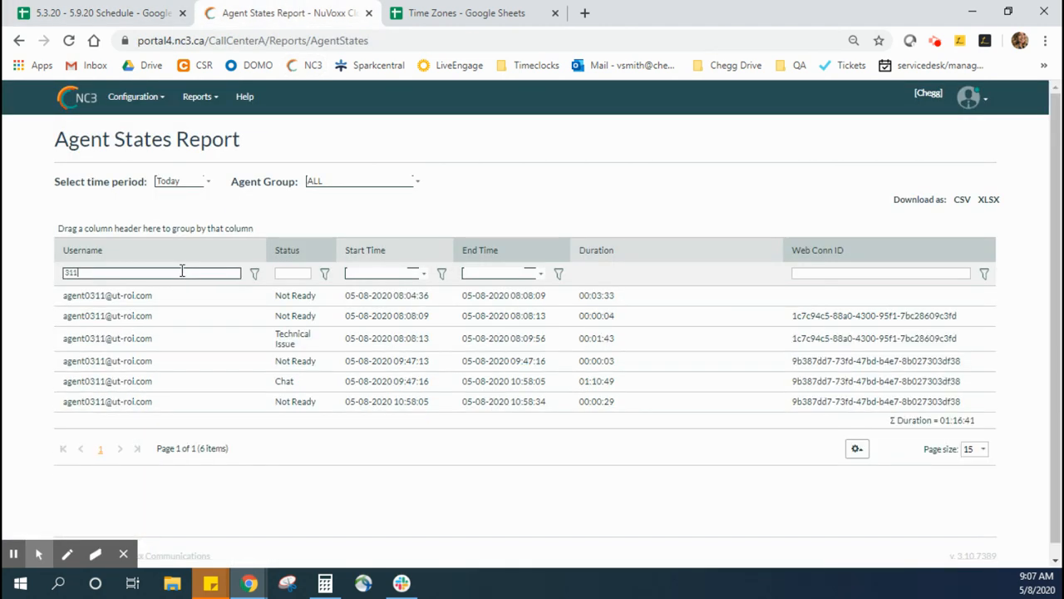
left_click(252, 276)
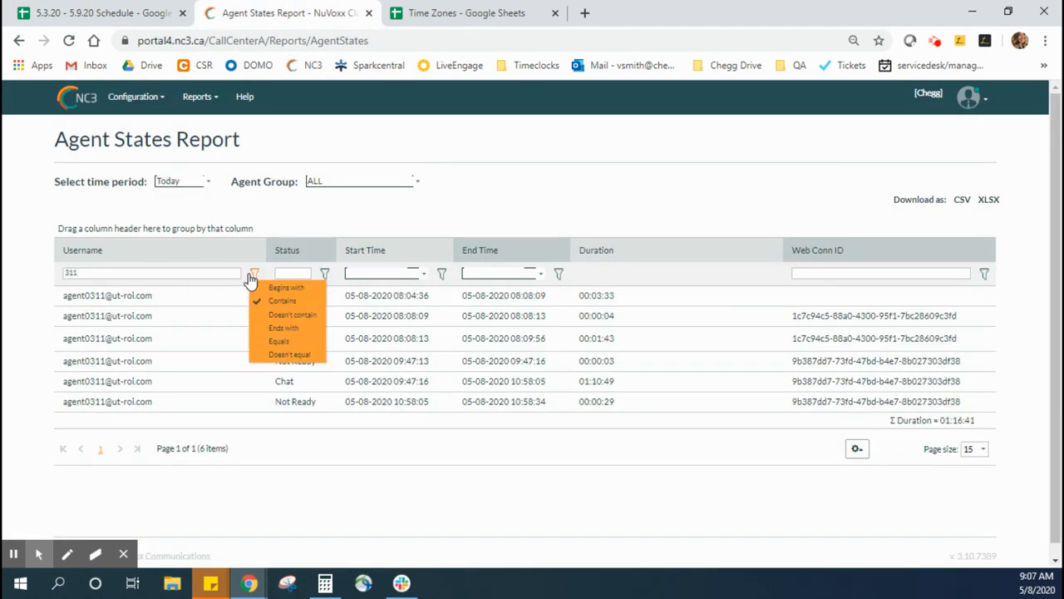
left_click(414, 230)
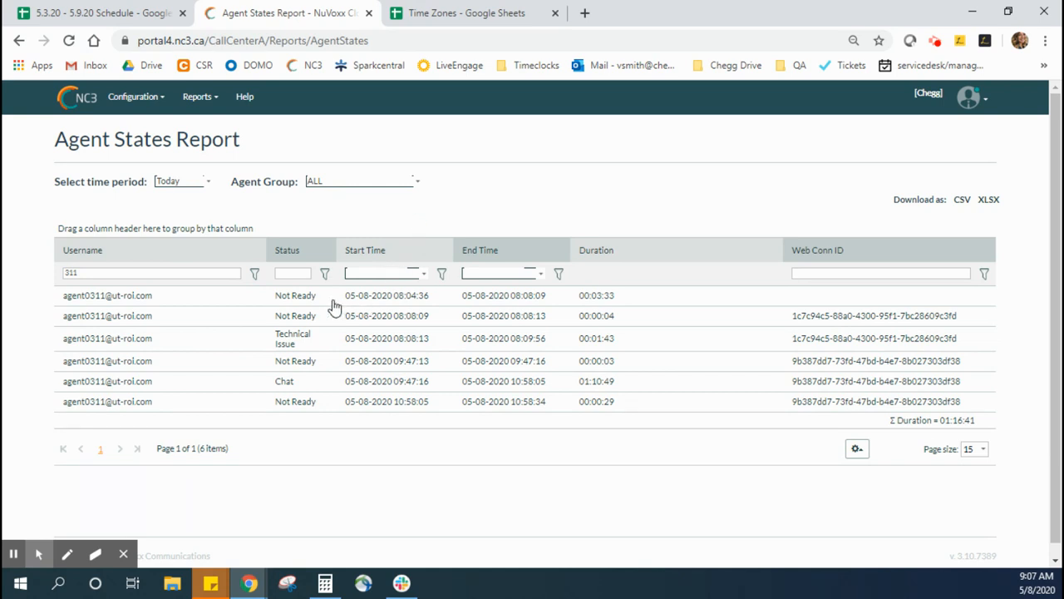
Step: Examine the start and end times of agent 311's first Not Ready entries and the Technical Issue entry
left_click_drag(334, 301, 630, 302)
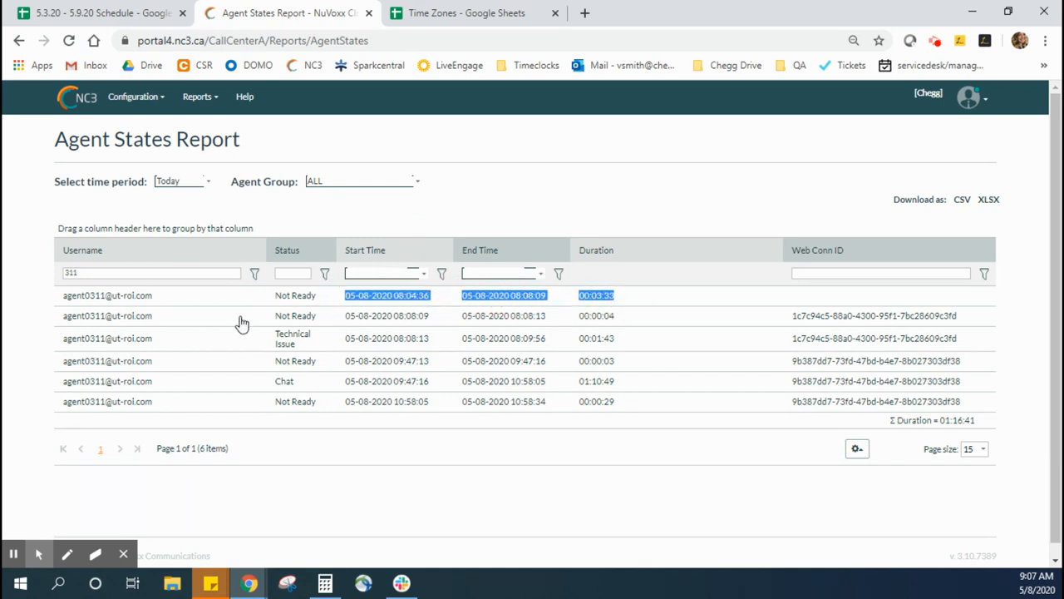
left_click_drag(241, 324, 642, 324)
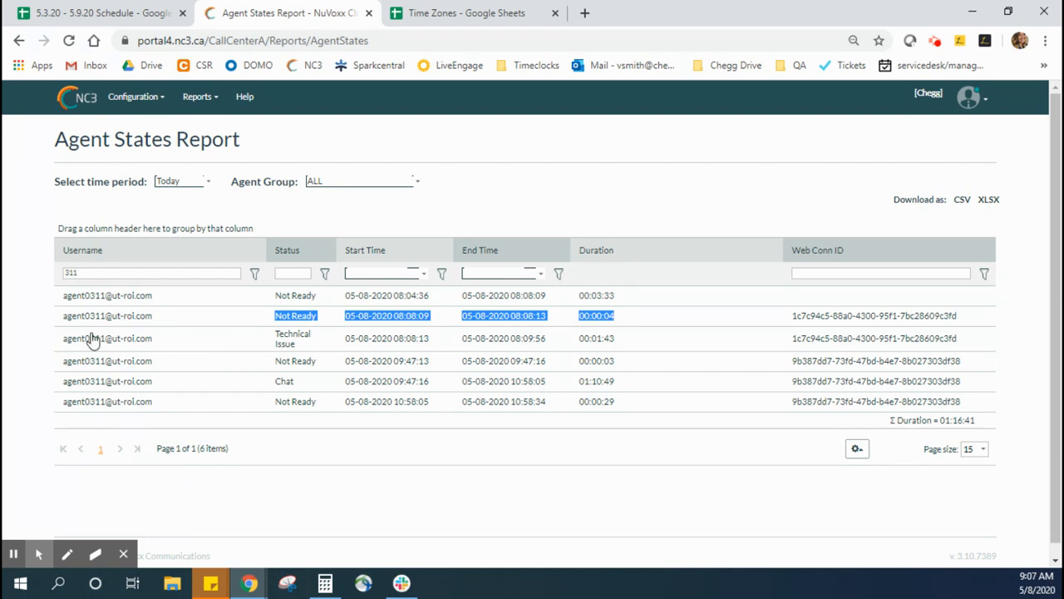
left_click_drag(57, 337, 642, 344)
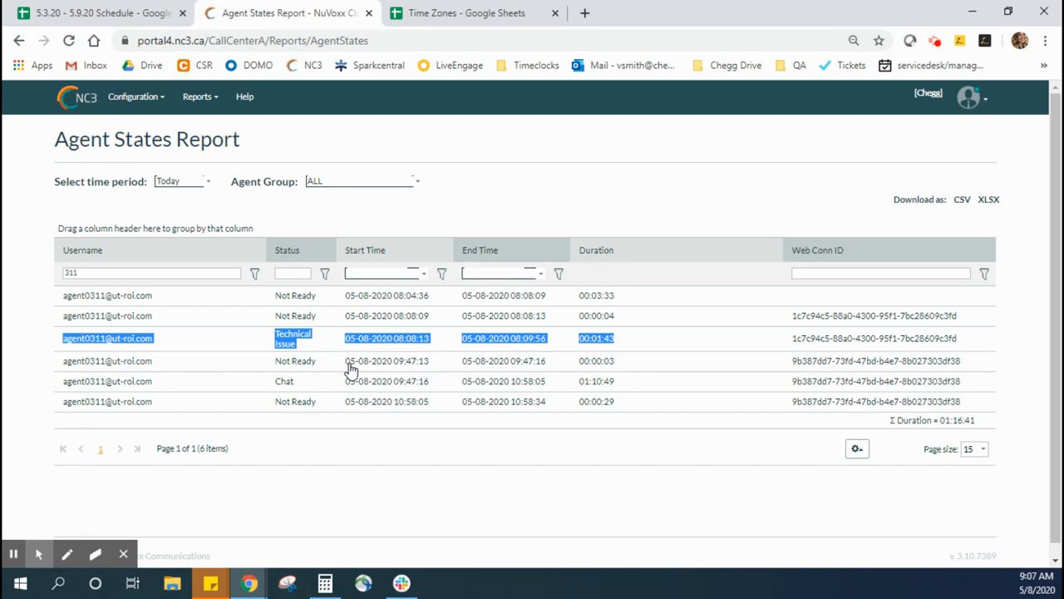
left_click_drag(343, 297, 480, 301)
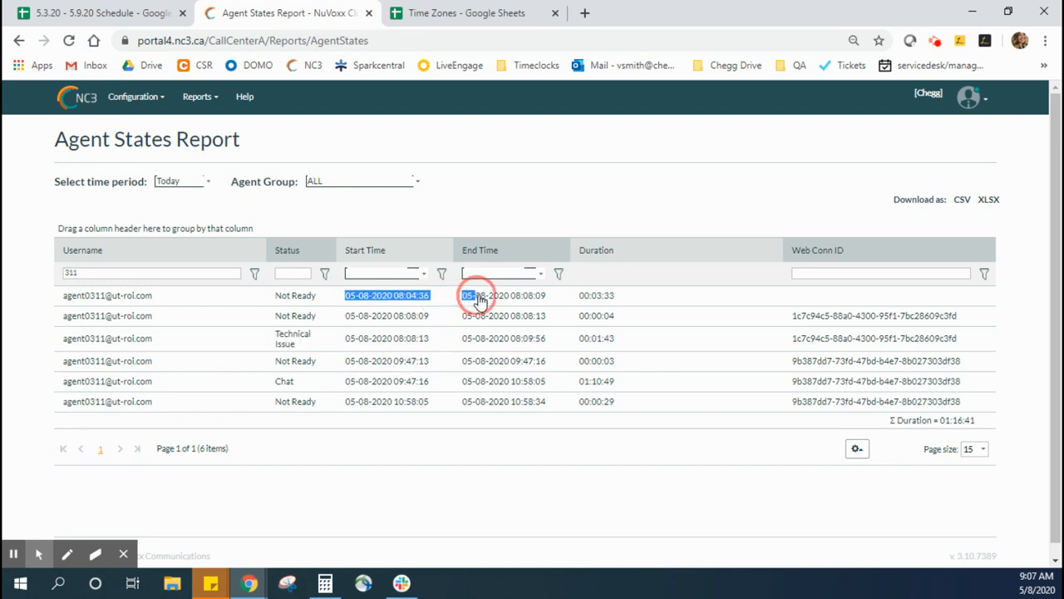
left_click_drag(327, 345, 529, 348)
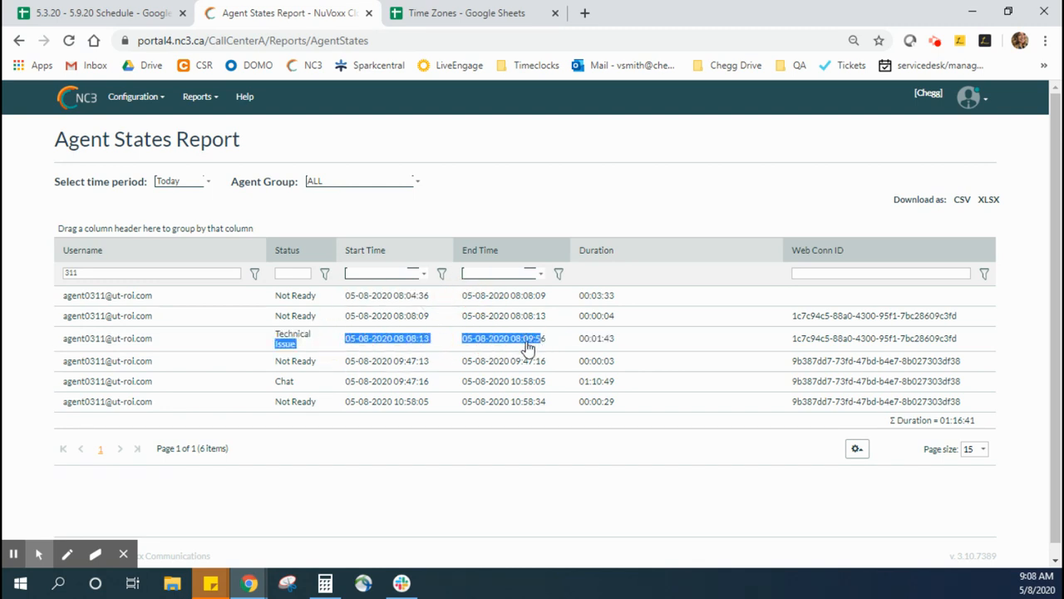
Step: Record "On time" as agent 311's Friday attendance note in the Google Sheets schedule
left_click(79, 12)
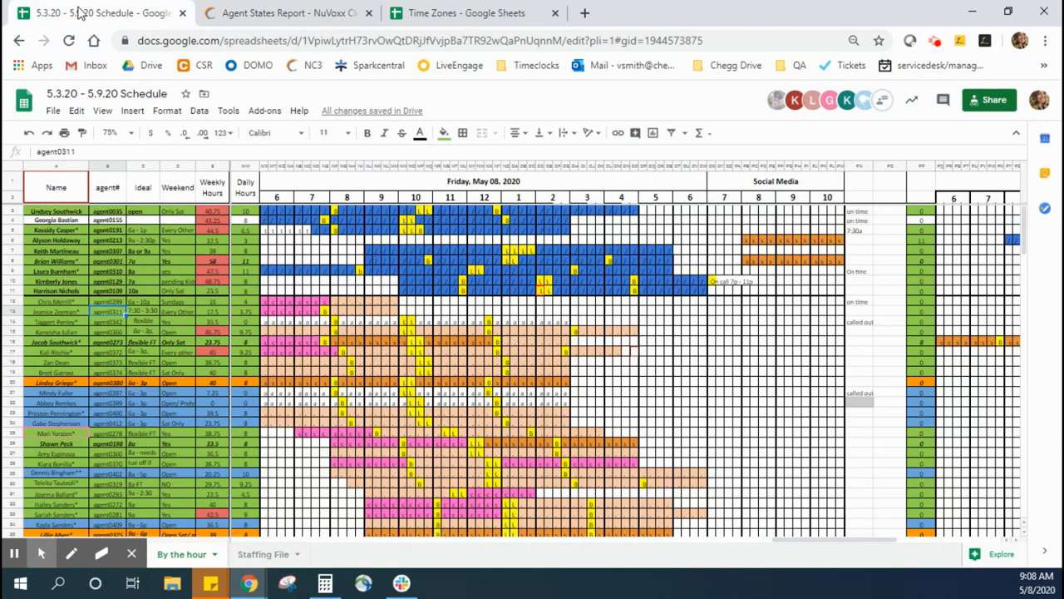
left_click(859, 313)
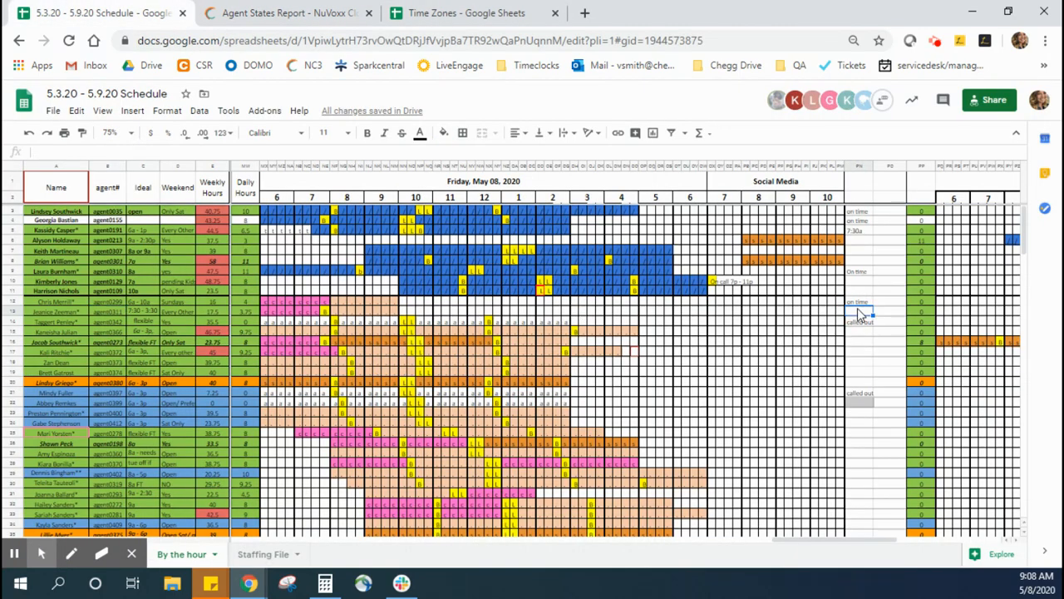
type("On time")
key("Return")
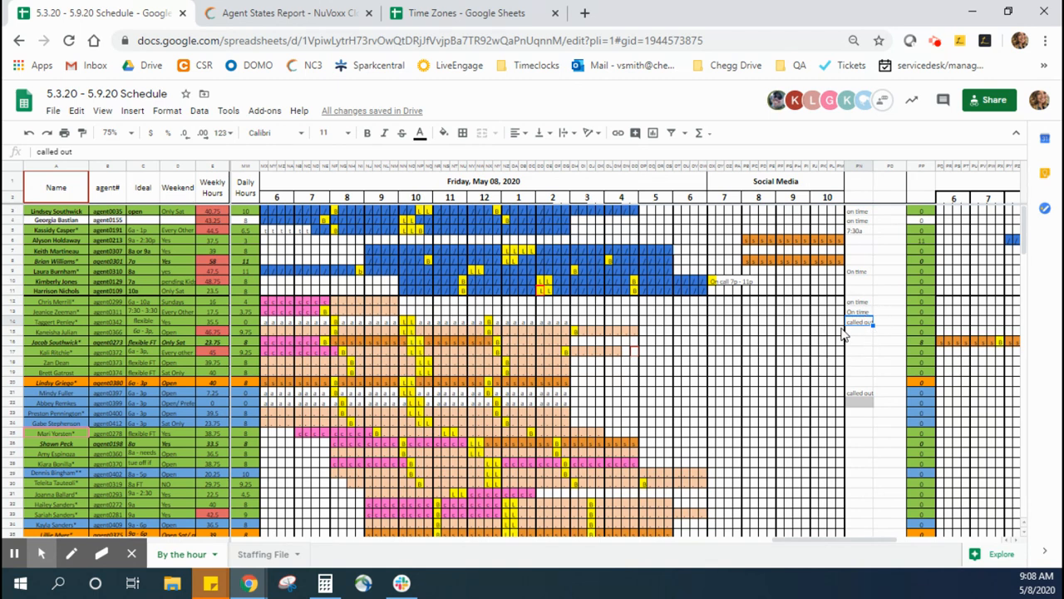
Step: Take the next agent's number from the schedule, filter NC3's Agent States report by 366, and examine the first Not Ready and Ready times
left_click(117, 330)
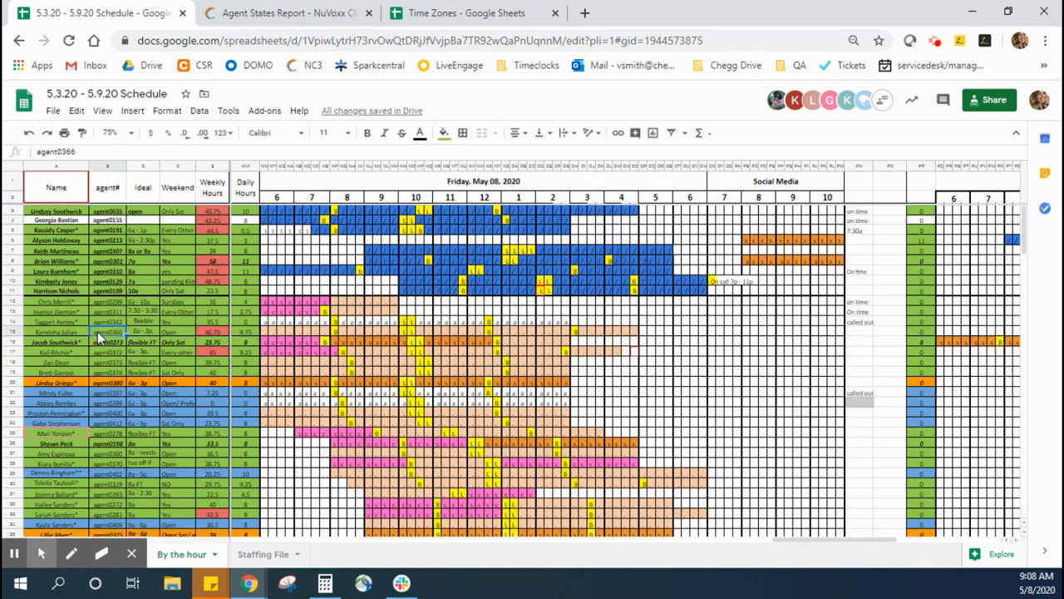
left_click(285, 11)
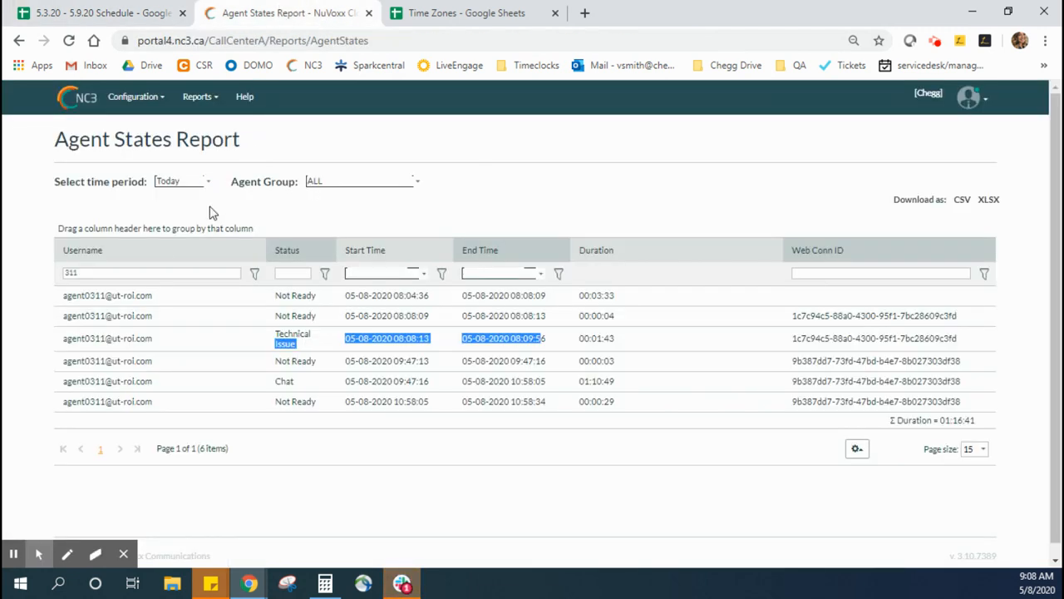
double_click(152, 273)
type("366")
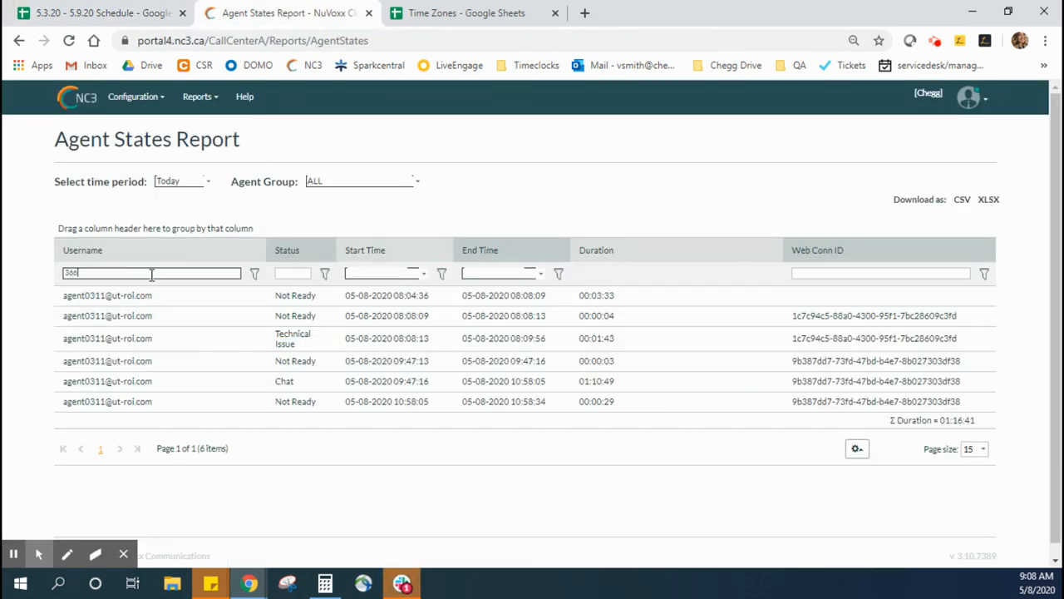
key("Return")
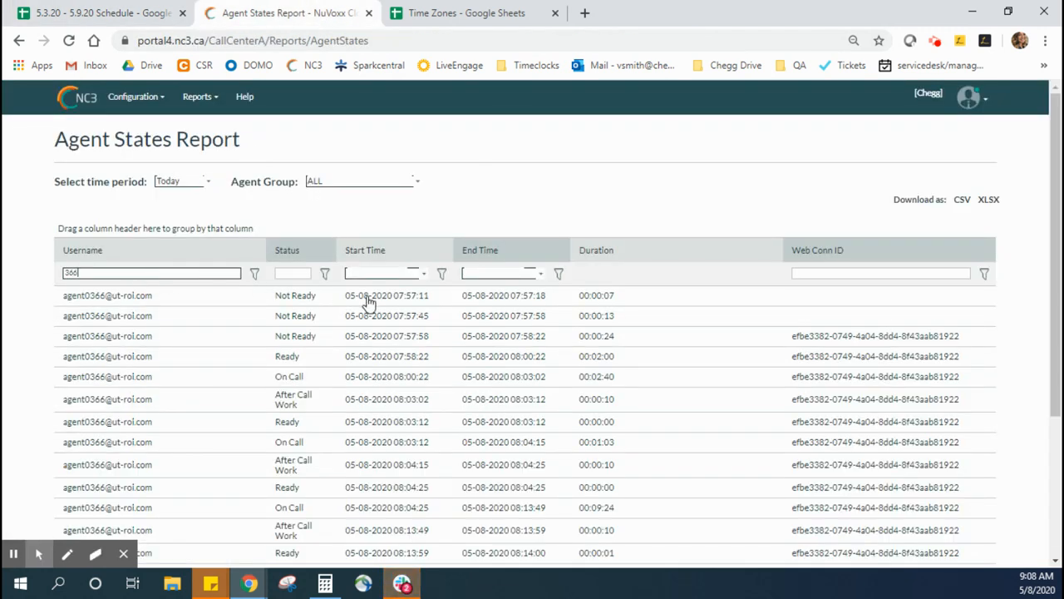
left_click_drag(343, 295, 617, 297)
left_click_drag(343, 356, 625, 360)
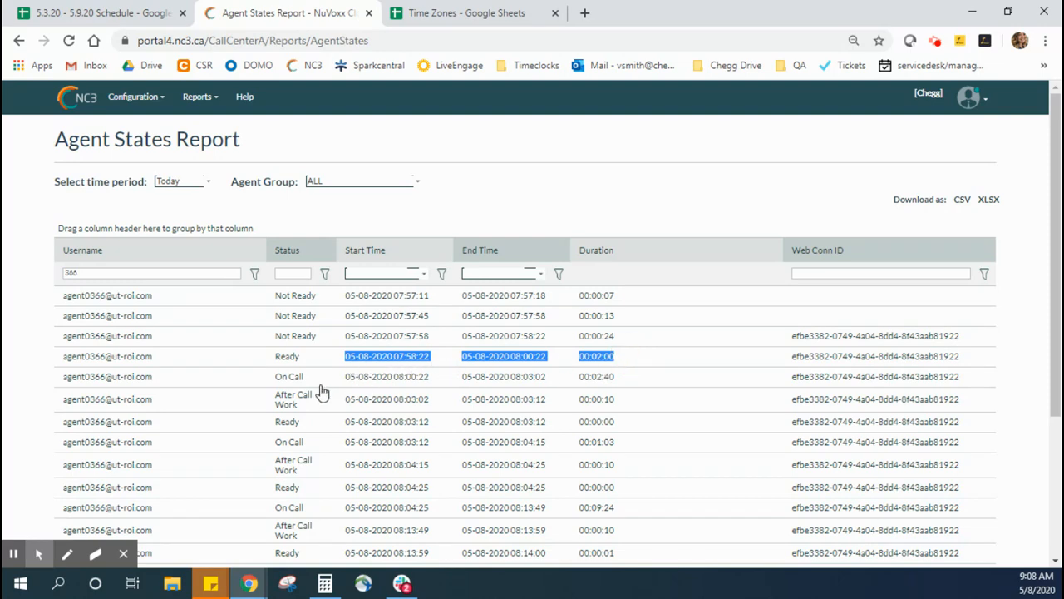
Step: Record "On time" as agent 366's Friday attendance note in the Google Sheets schedule
left_click(44, 10)
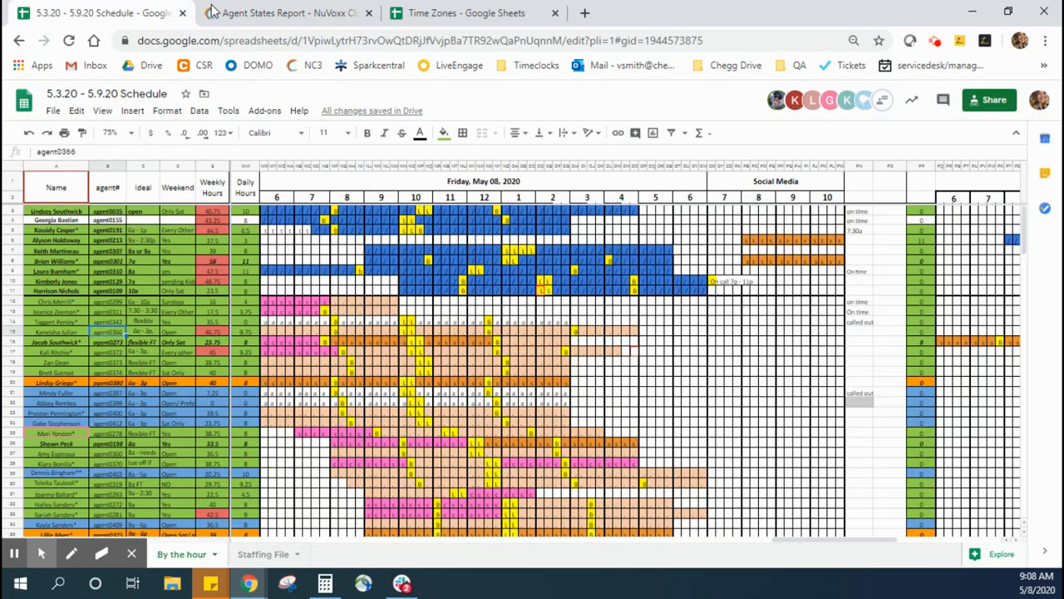
left_click(859, 332)
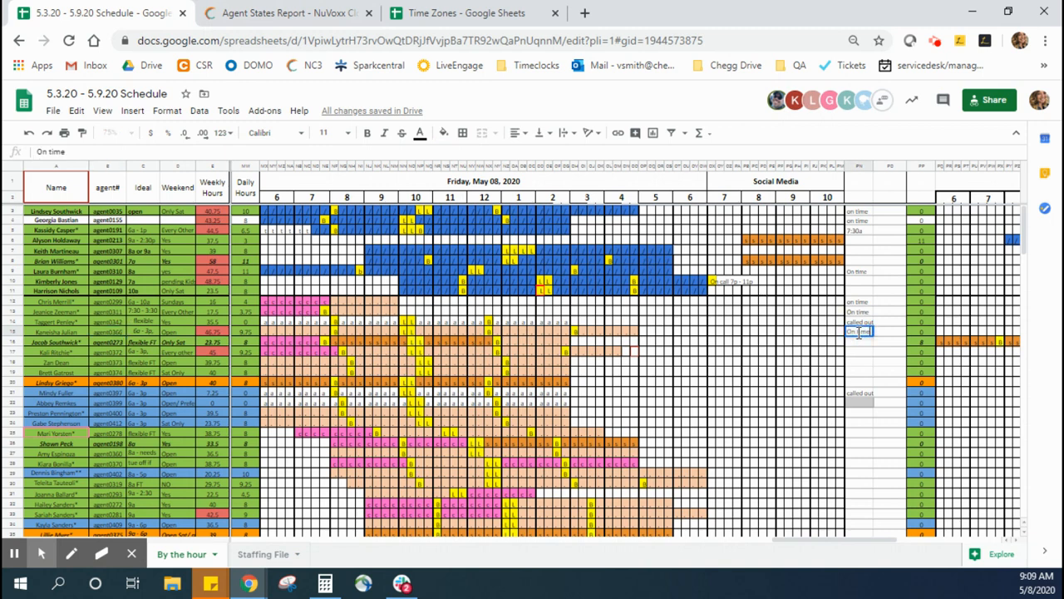
left_click(861, 340)
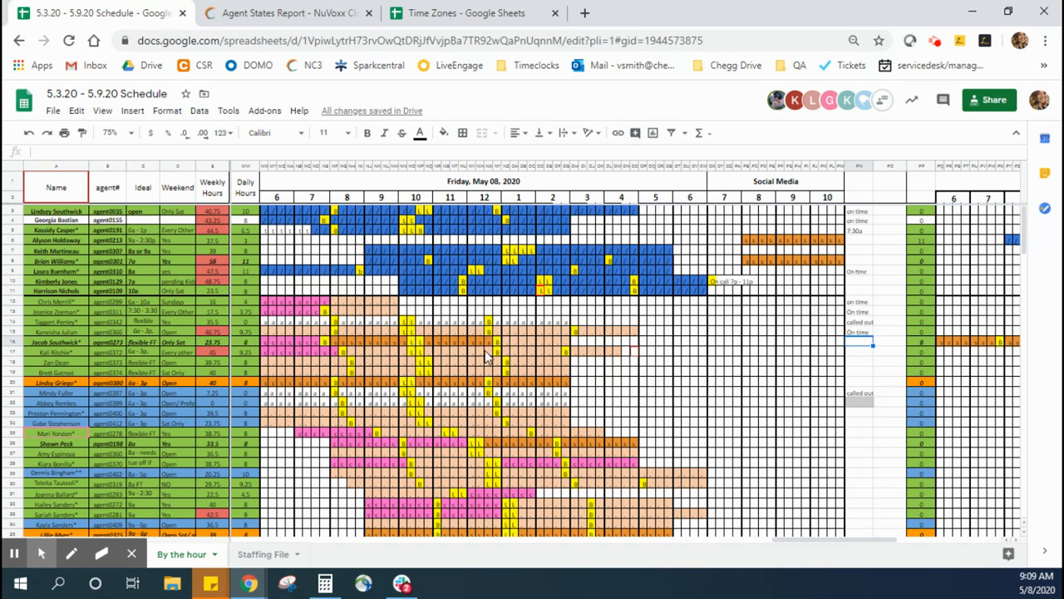
Step: Take the next agent's number from the schedule, filter NC3's Agent States report by 273, and examine the first Not Ready entry's times
left_click(111, 342)
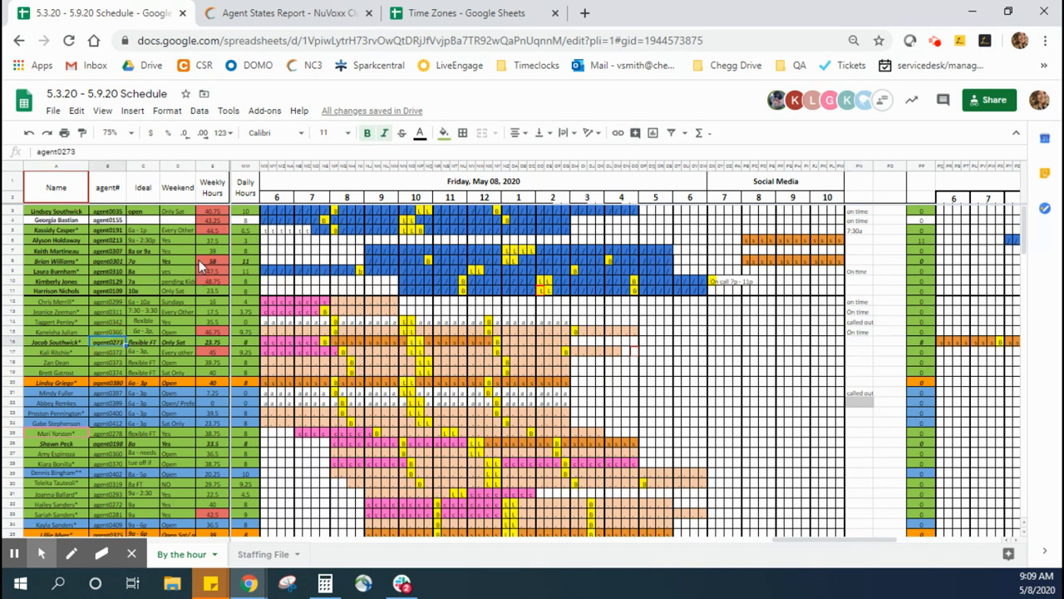
left_click(332, 13)
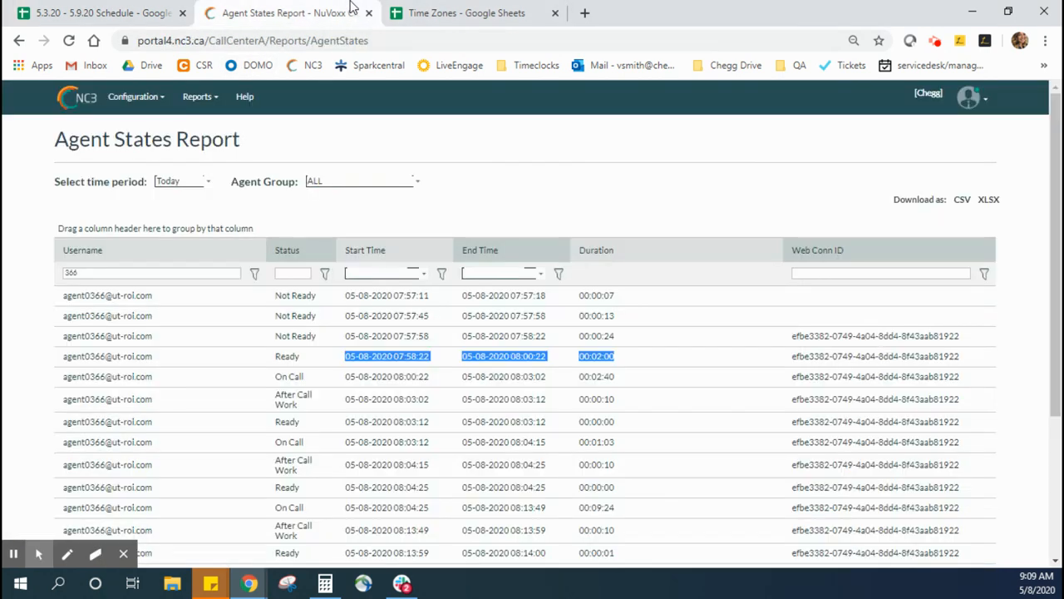
left_click(161, 274)
type("273")
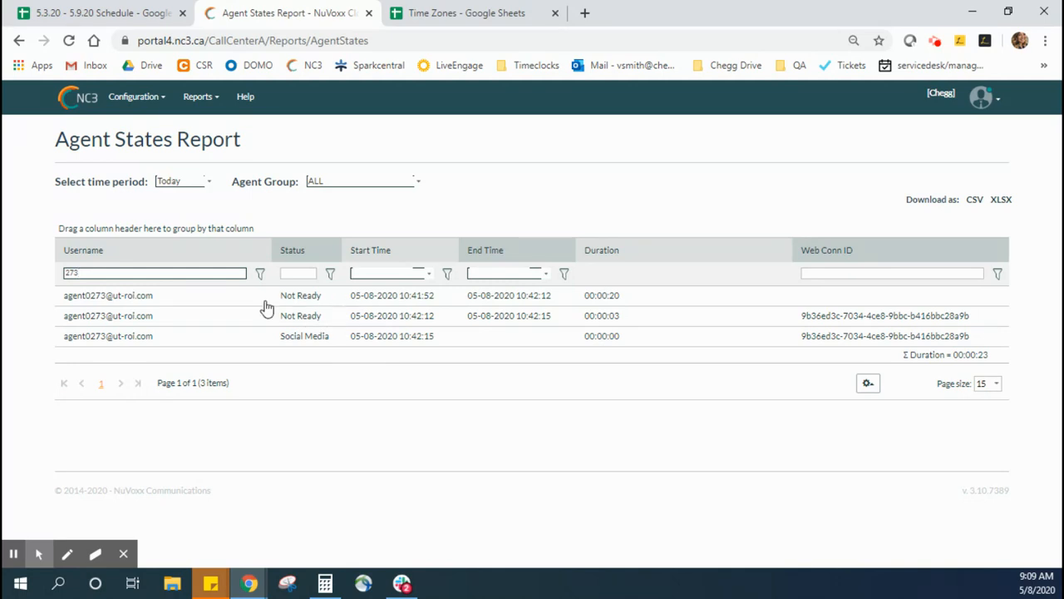
left_click_drag(254, 296, 647, 299)
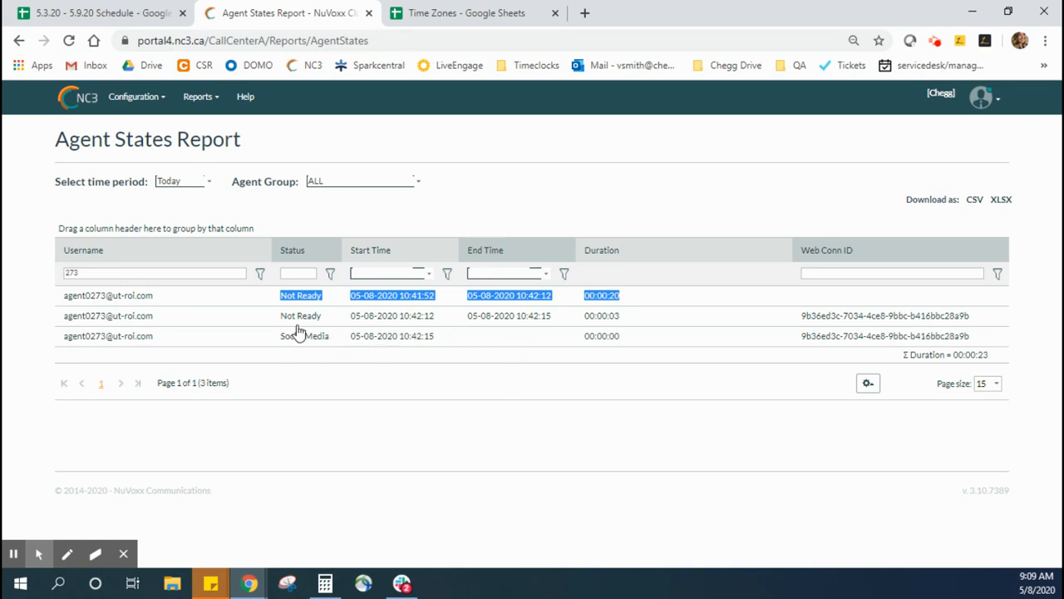
Step: Compare agent 273's Friday row in the Google Sheets schedule with the second Not Ready entry's start time in NC3
left_click(148, 10)
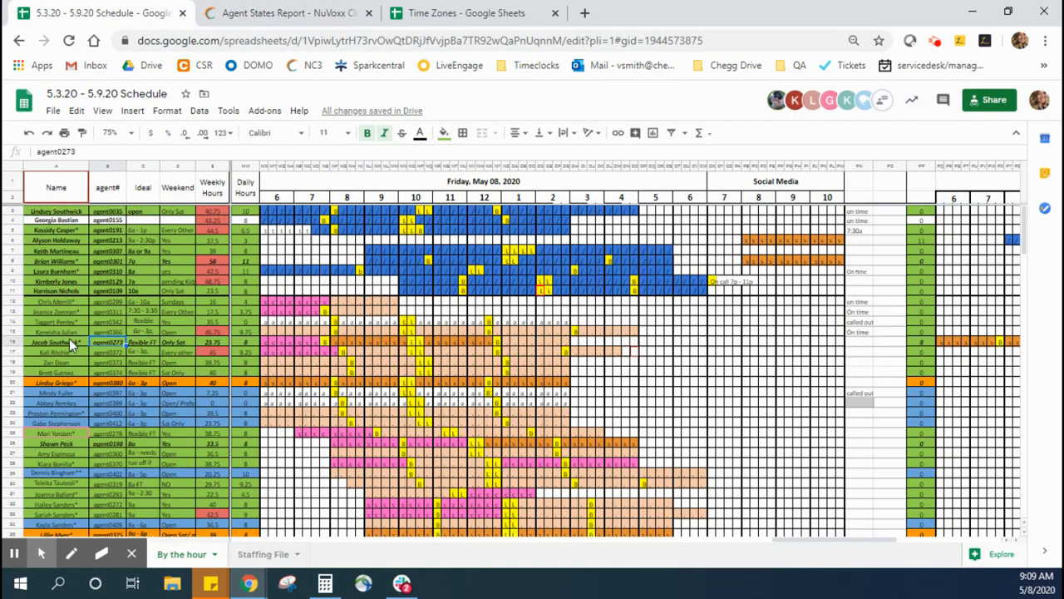
left_click(14, 341)
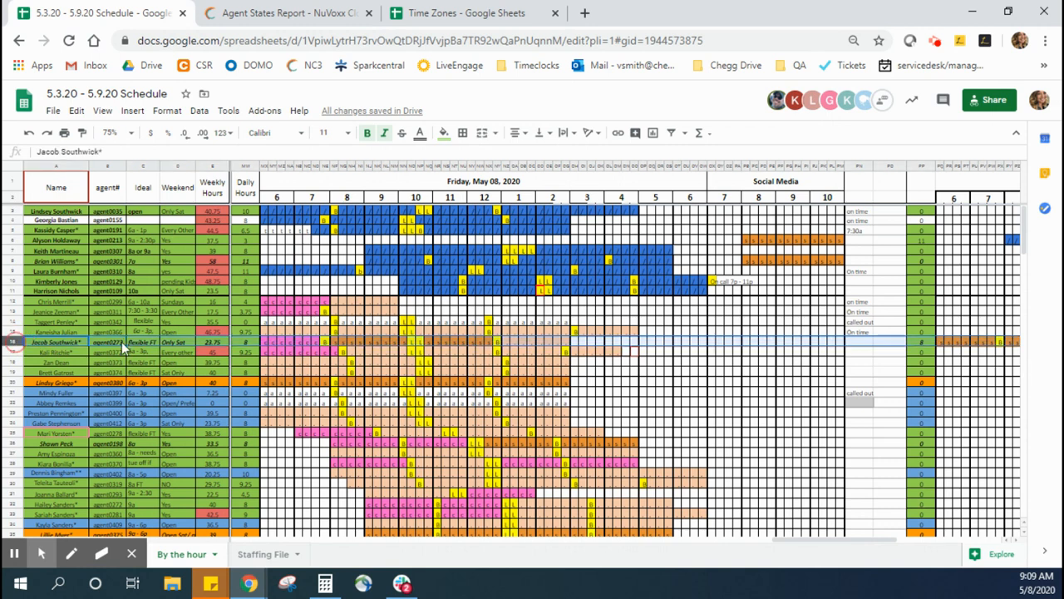
left_click(860, 343)
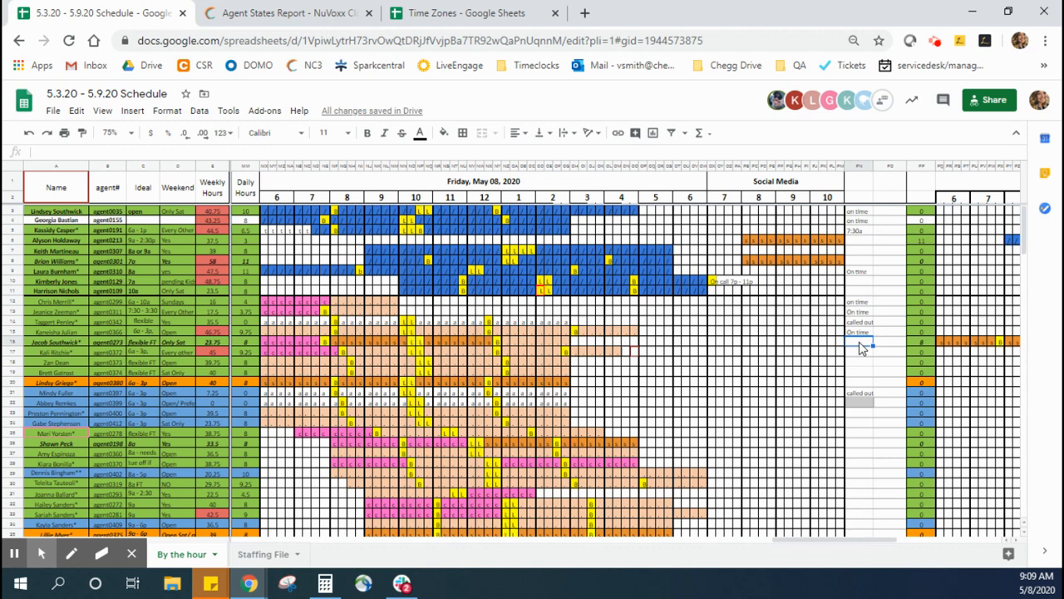
left_click(345, 12)
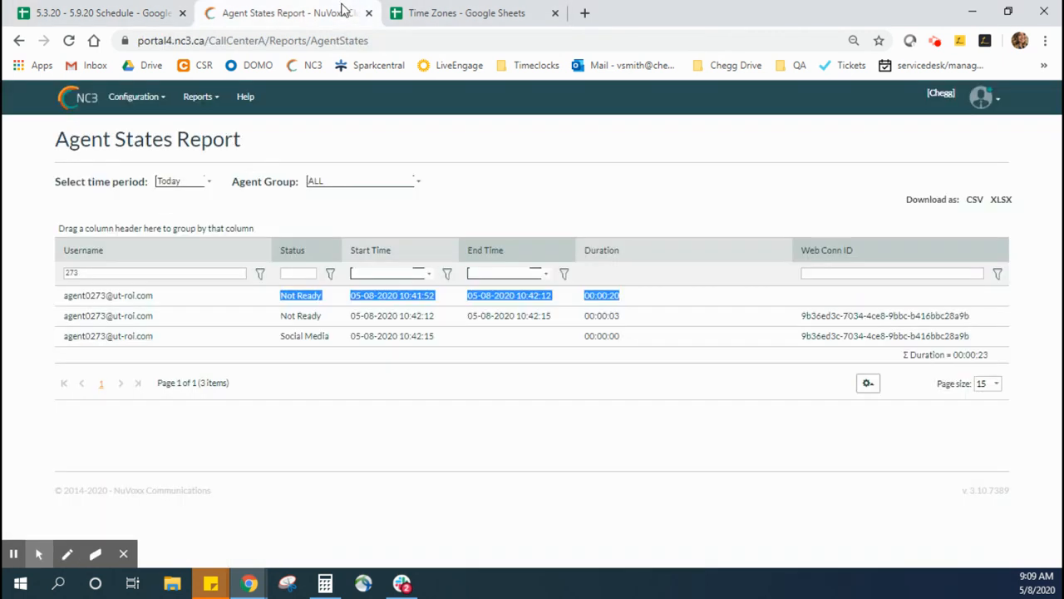
left_click_drag(352, 318, 439, 320)
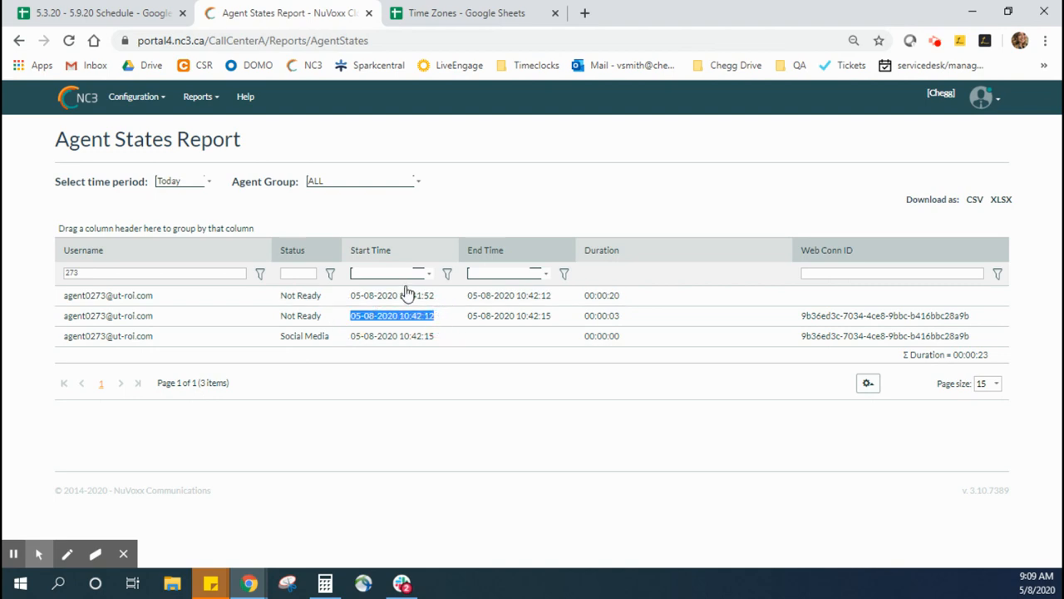
Step: Record "On time - tech issues until 8:45a" as agent 273's Friday attendance note in the Google Sheets schedule
left_click(142, 12)
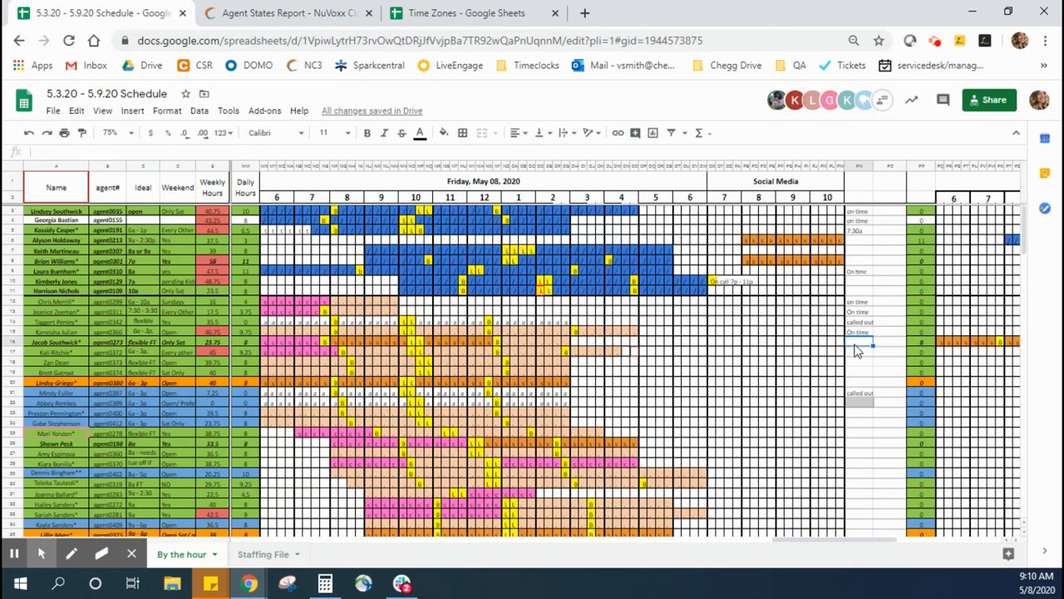
type("On time")
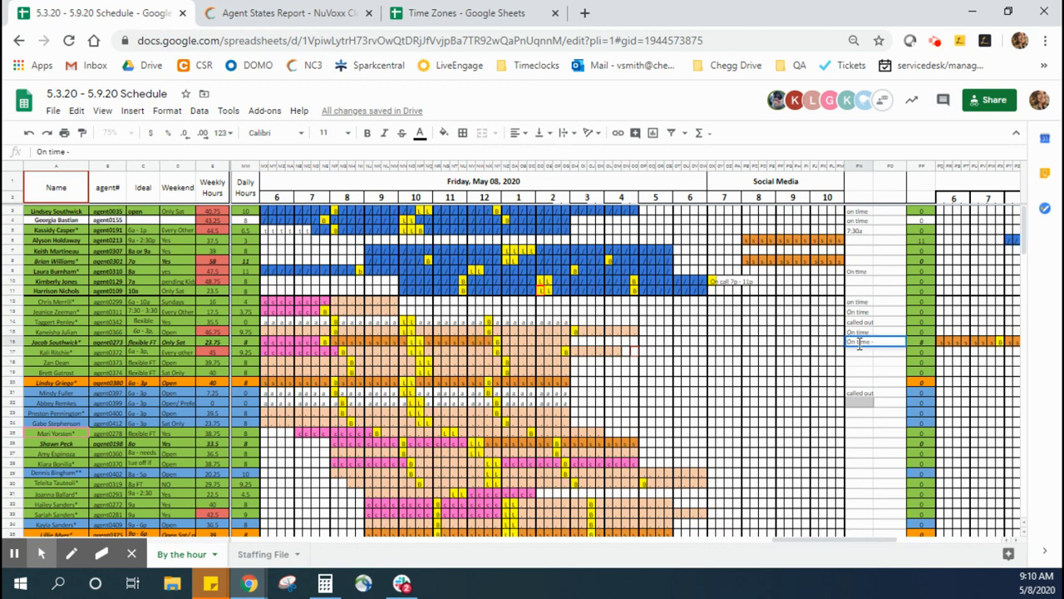
type("- tech issues until")
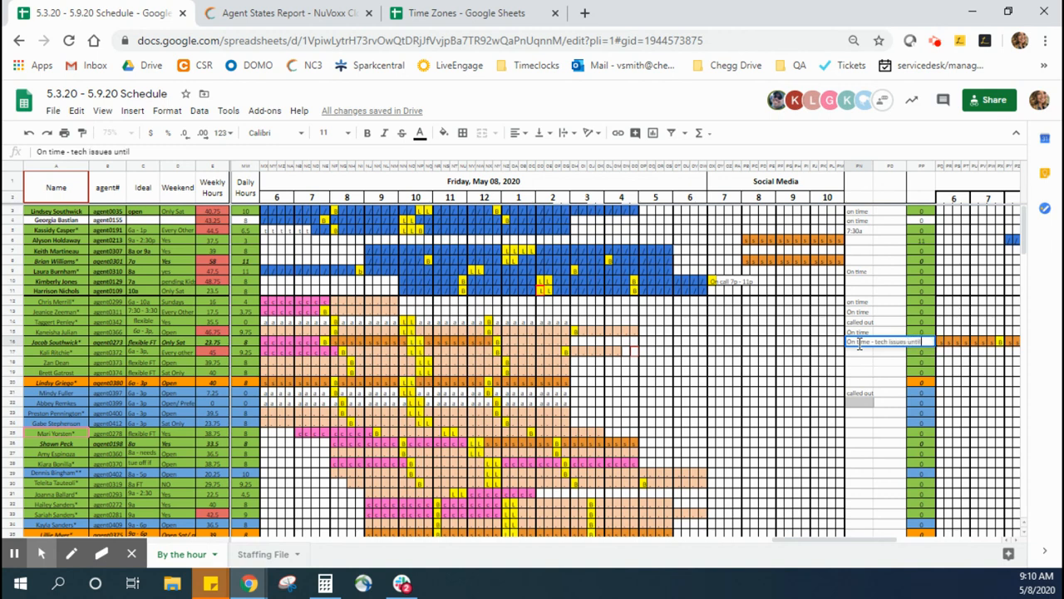
type(" 8:45a")
key("Return")
left_click(859, 344)
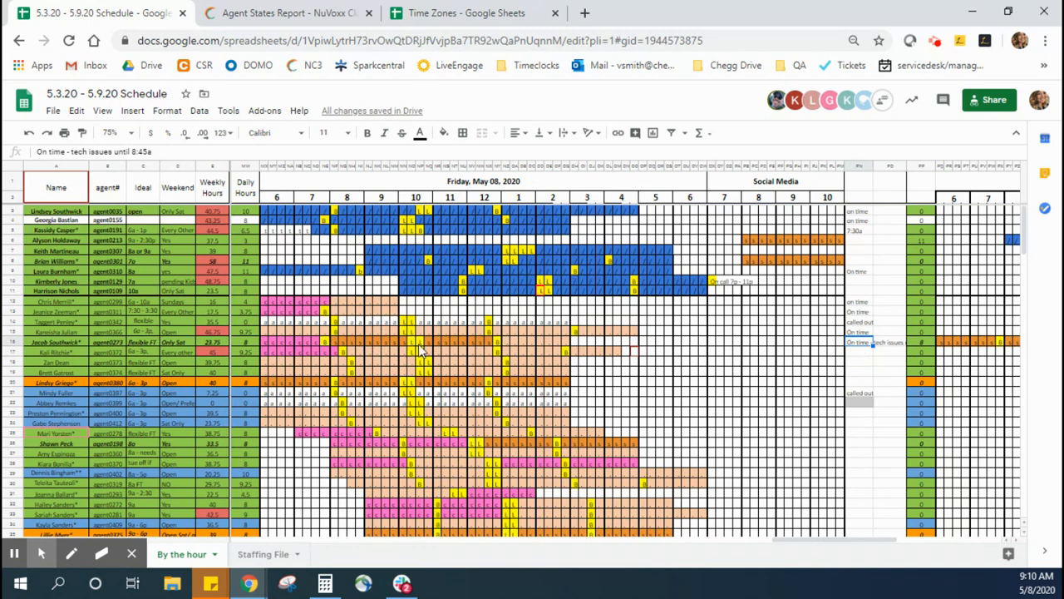
Step: Replace agent 273's Friday shift codes from 6:00 up to 8:45 with "v", leaving the break cell marked B
left_click(266, 344)
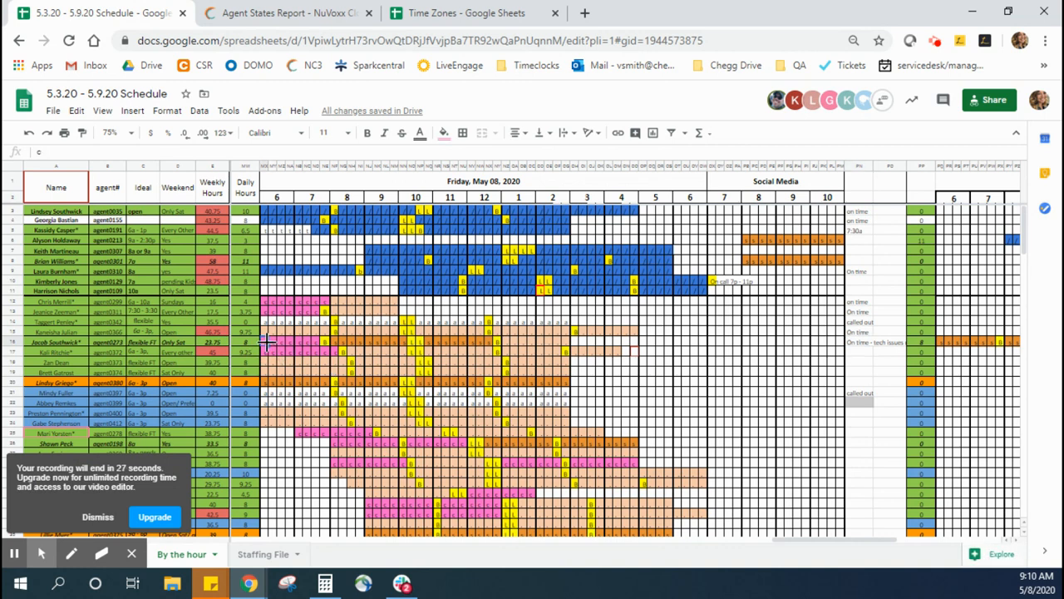
type("a")
key("Tab")
type("a")
key("Tab")
type("a")
key("Tab")
type("a")
key("Tab")
type("v")
key("Tab")
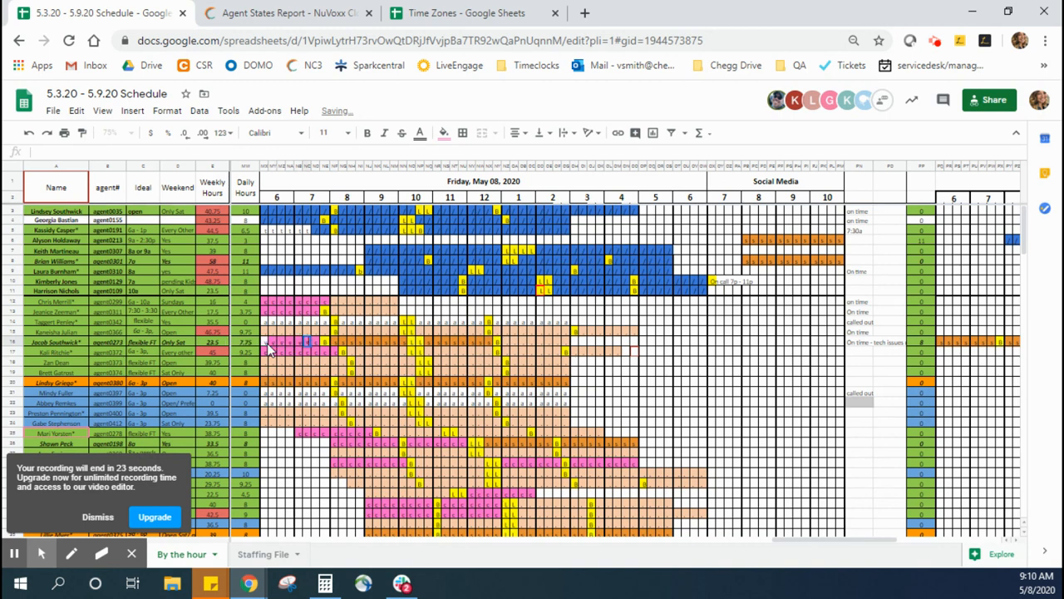
type("v")
key("Tab")
type("v")
key("Tab")
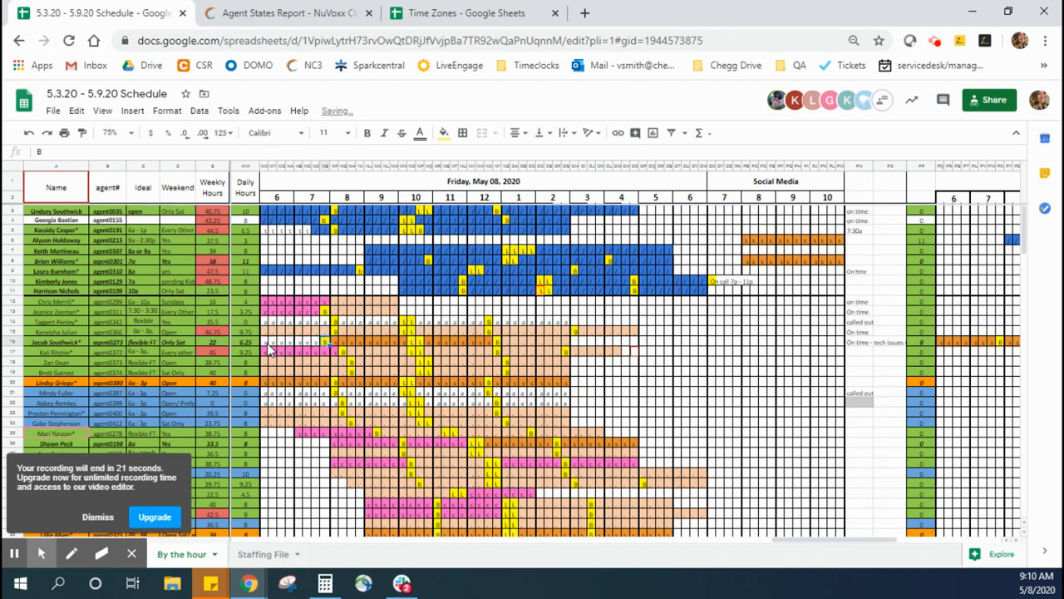
type("v")
key("Tab")
type("v")
key("Tab")
type("v")
key("Tab")
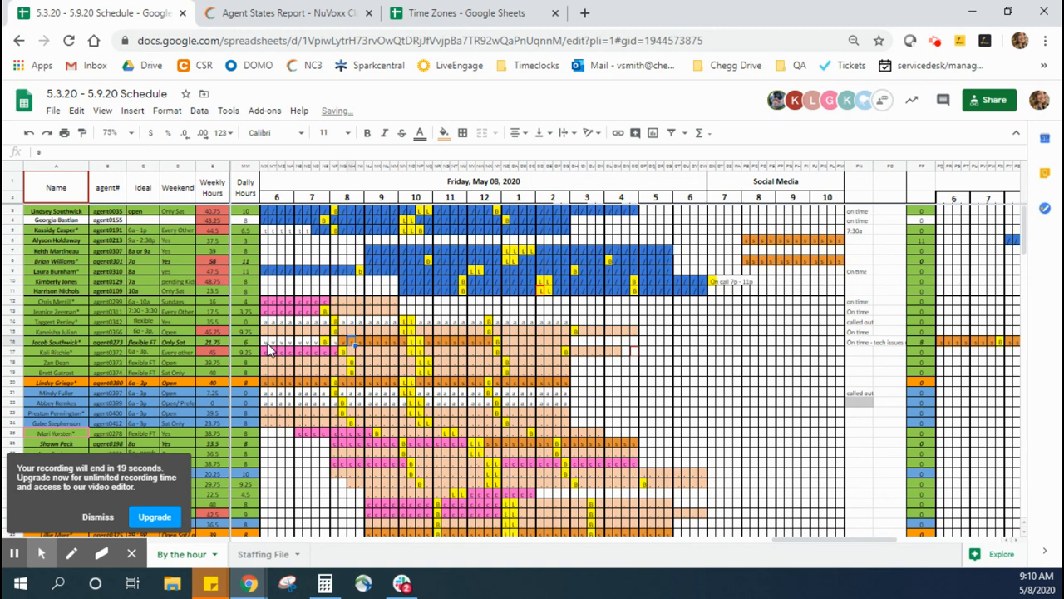
type("v")
key("Tab")
type("v")
key("Tab")
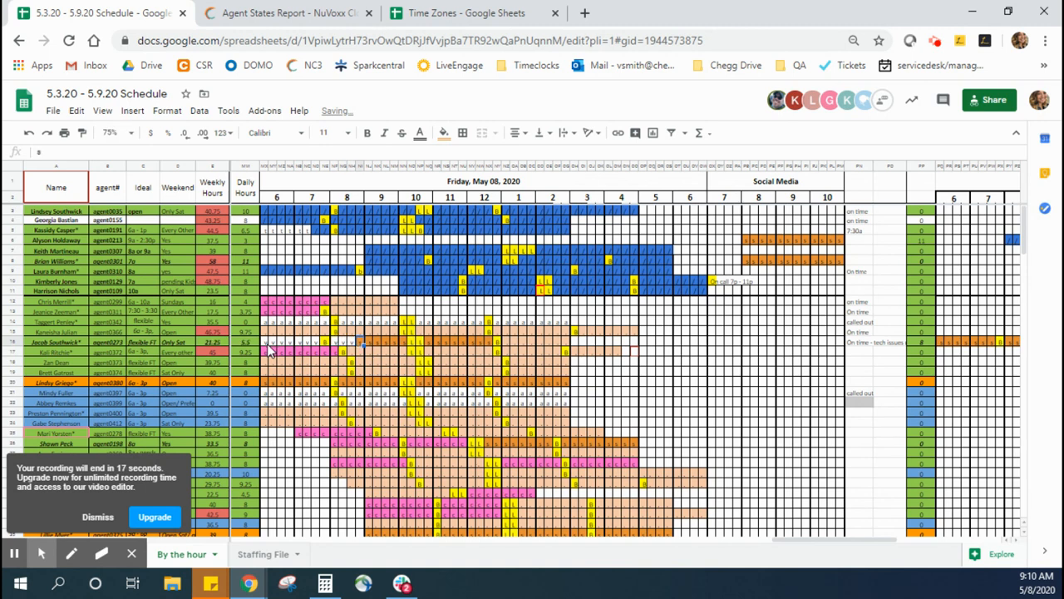